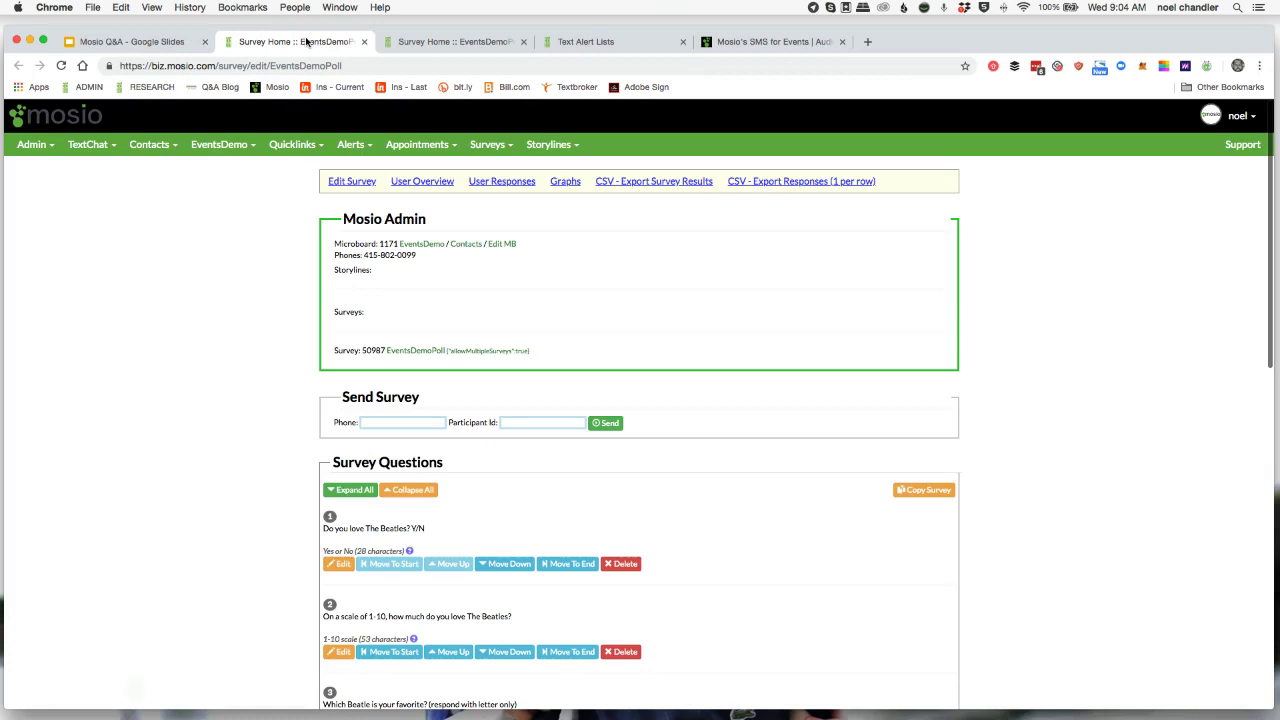
Step: Review the first EventsDemoPoll question, "Do you love The Beatles? Y/N", in its editor, including the error message and answer type, and hide the editor
{"action": "scroll", "coordinate": [289, 323], "scroll_direction": "down", "scroll_amount": 2}
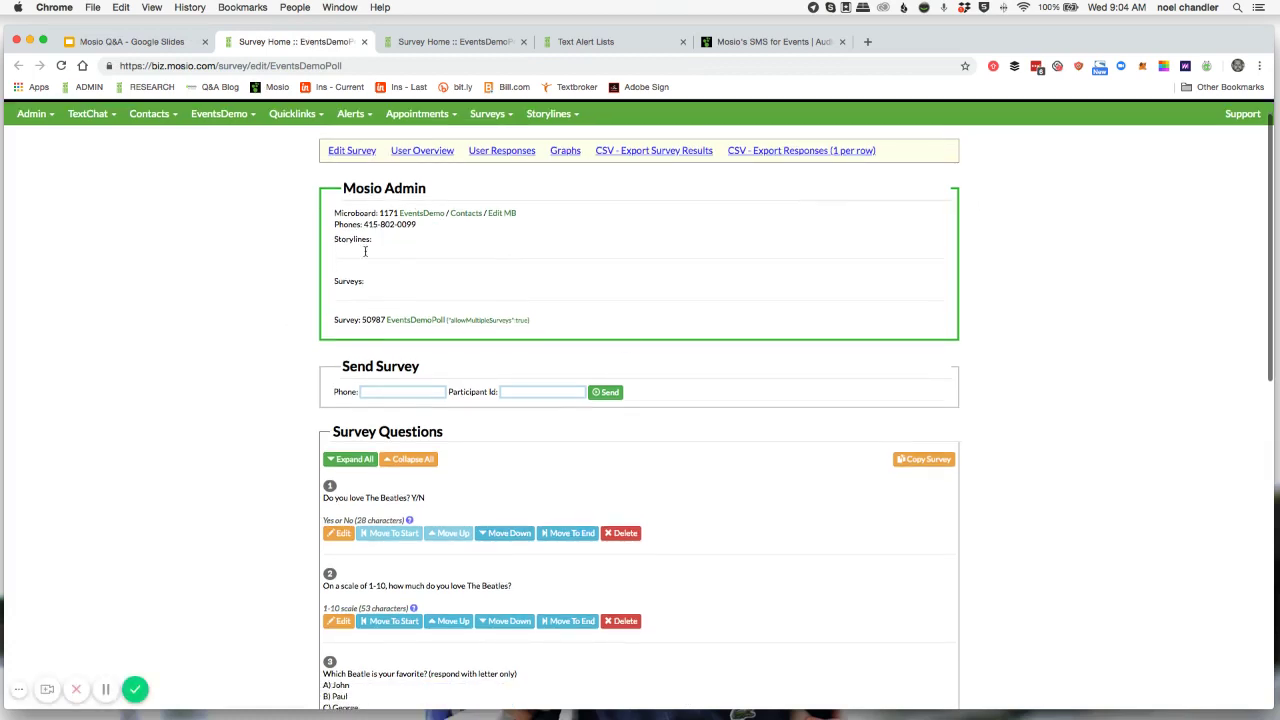
{"action": "scroll", "coordinate": [223, 286], "scroll_direction": "down", "scroll_amount": 5}
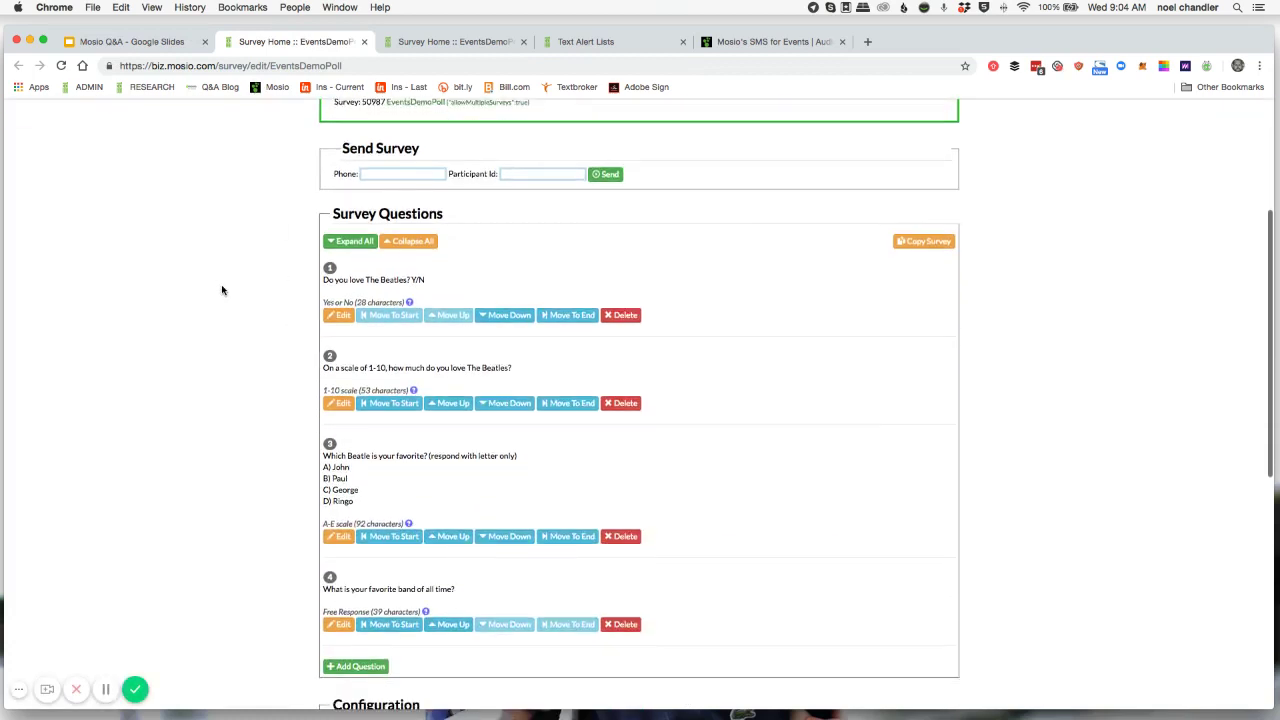
{"action": "scroll", "coordinate": [222, 290], "scroll_direction": "down", "scroll_amount": 3}
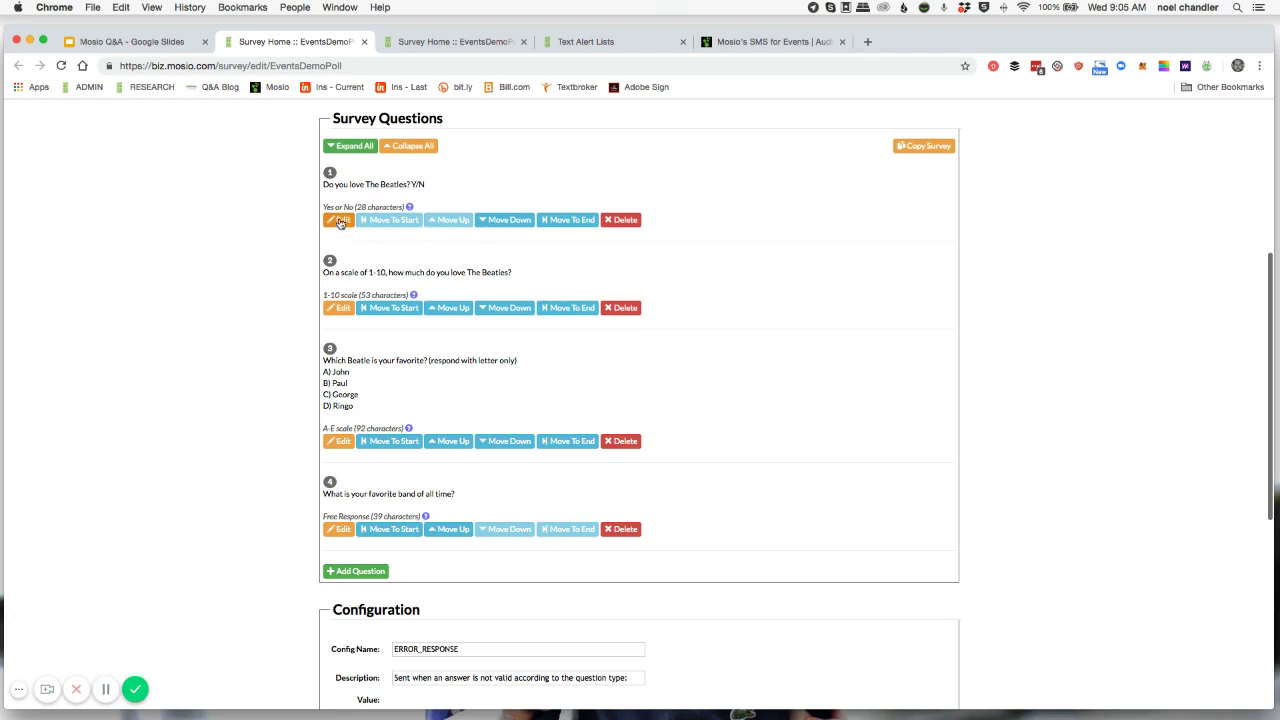
{"action": "left_click_drag", "start_coordinate": [443, 189], "coordinate": [323, 187]}
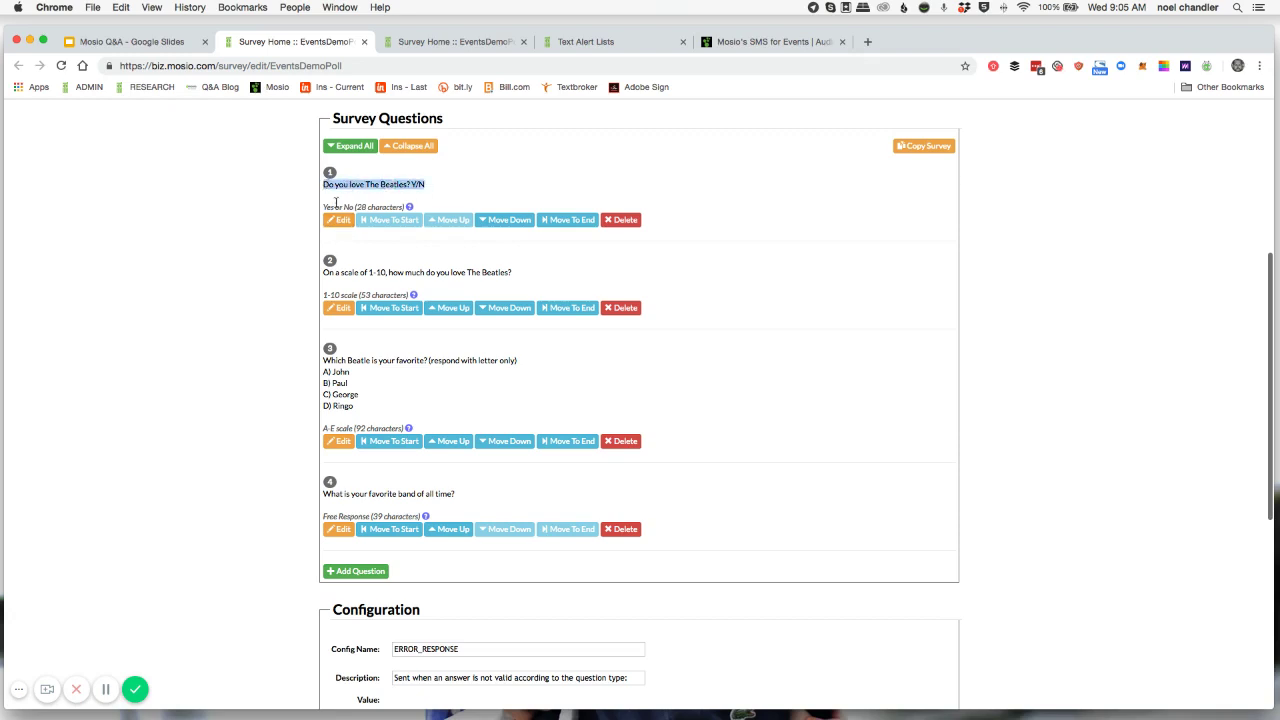
{"action": "triple_click", "coordinate": [336, 207]}
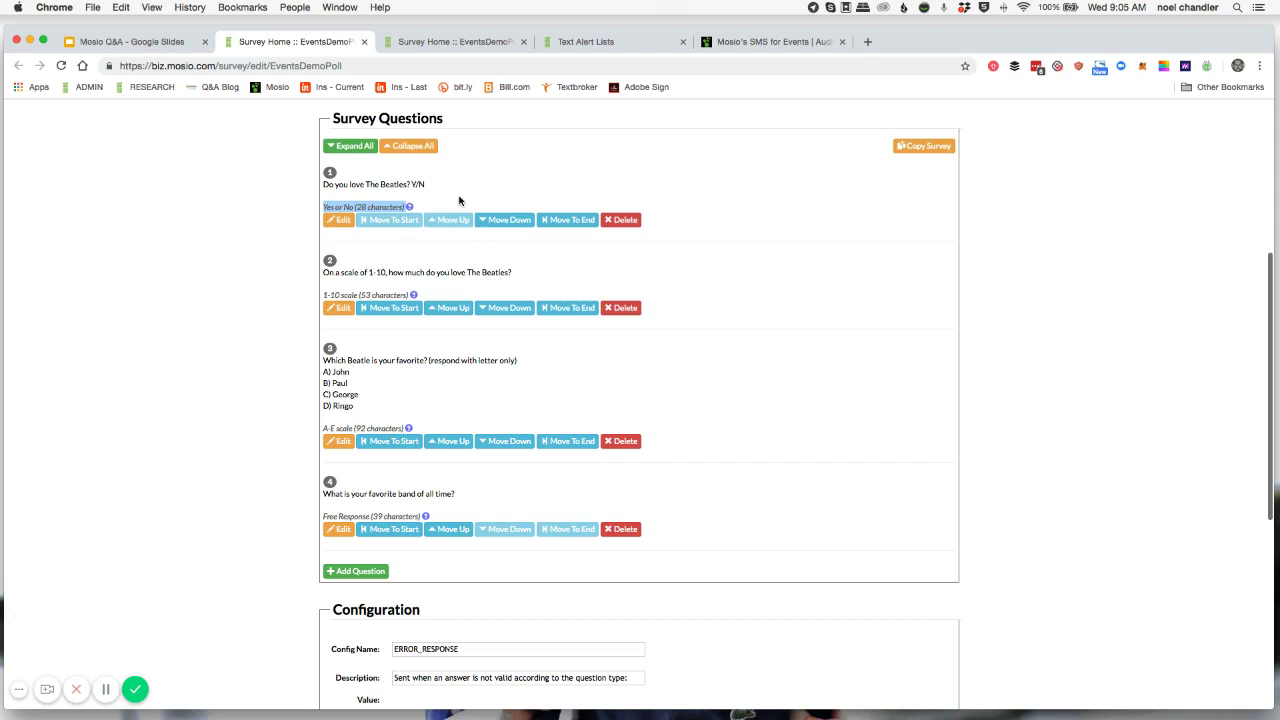
{"action": "left_click", "coordinate": [340, 220]}
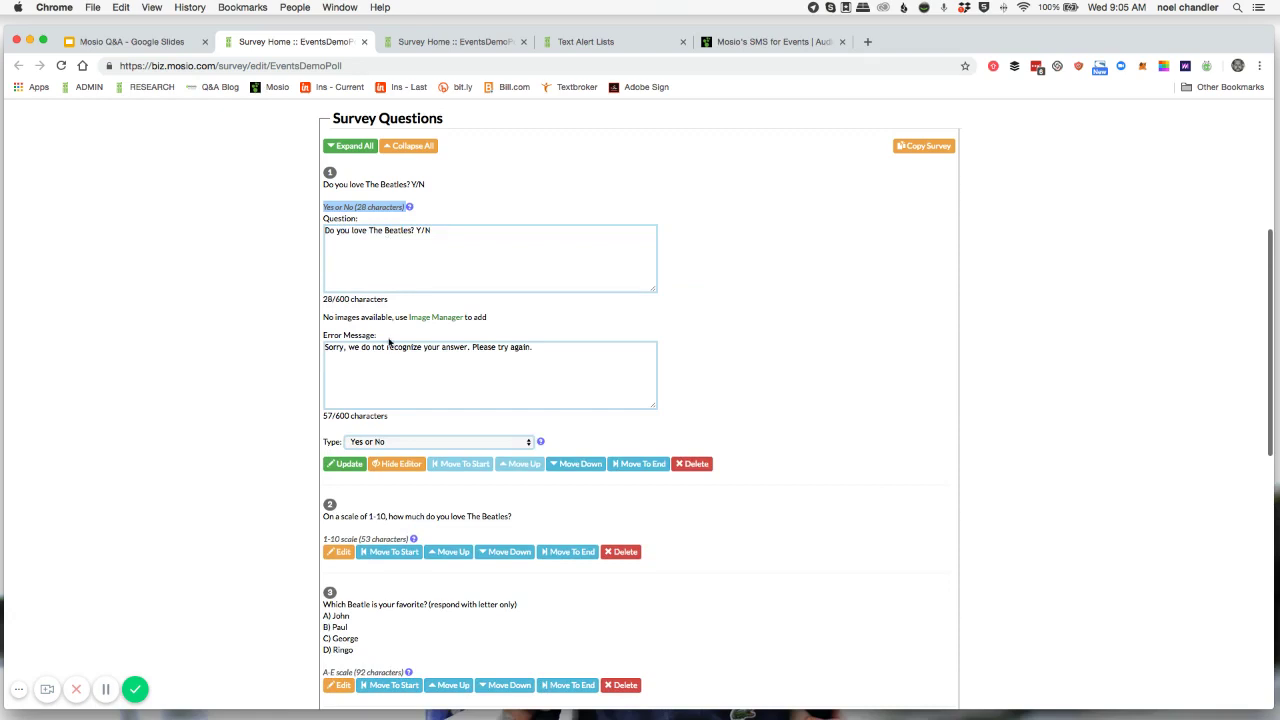
{"action": "left_click_drag", "start_coordinate": [323, 418], "coordinate": [395, 421]}
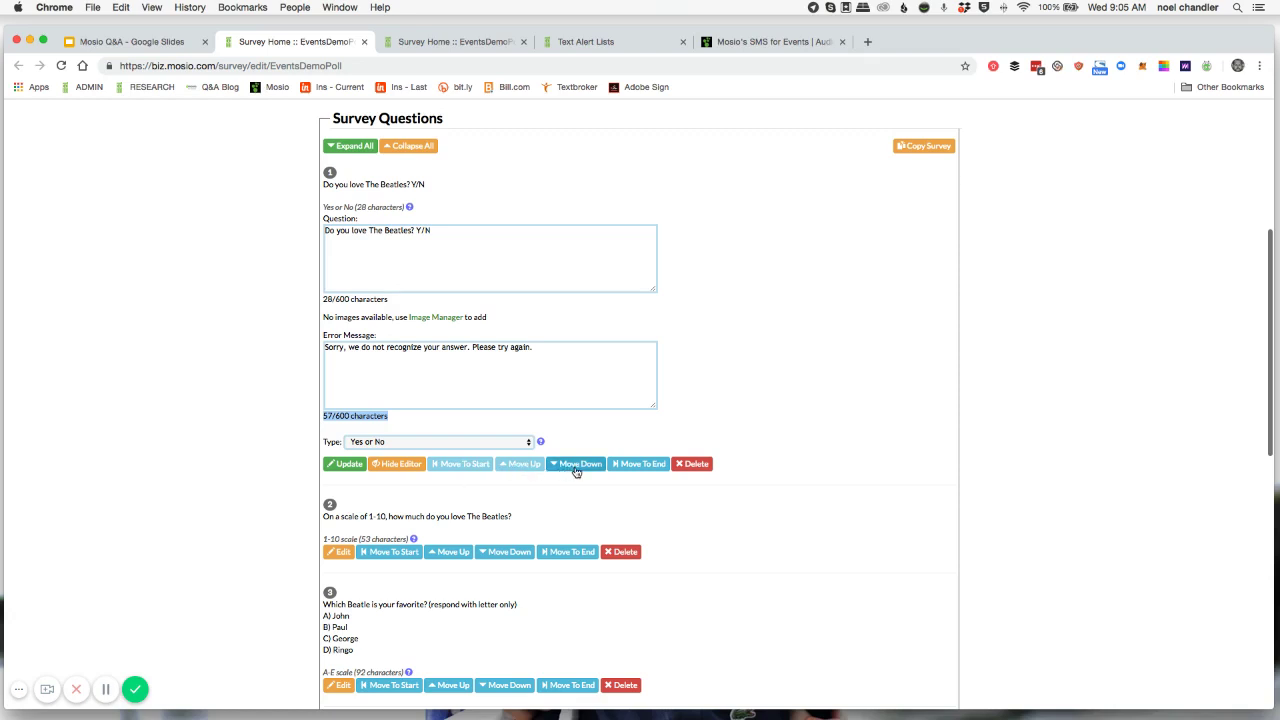
{"action": "left_click", "coordinate": [383, 469]}
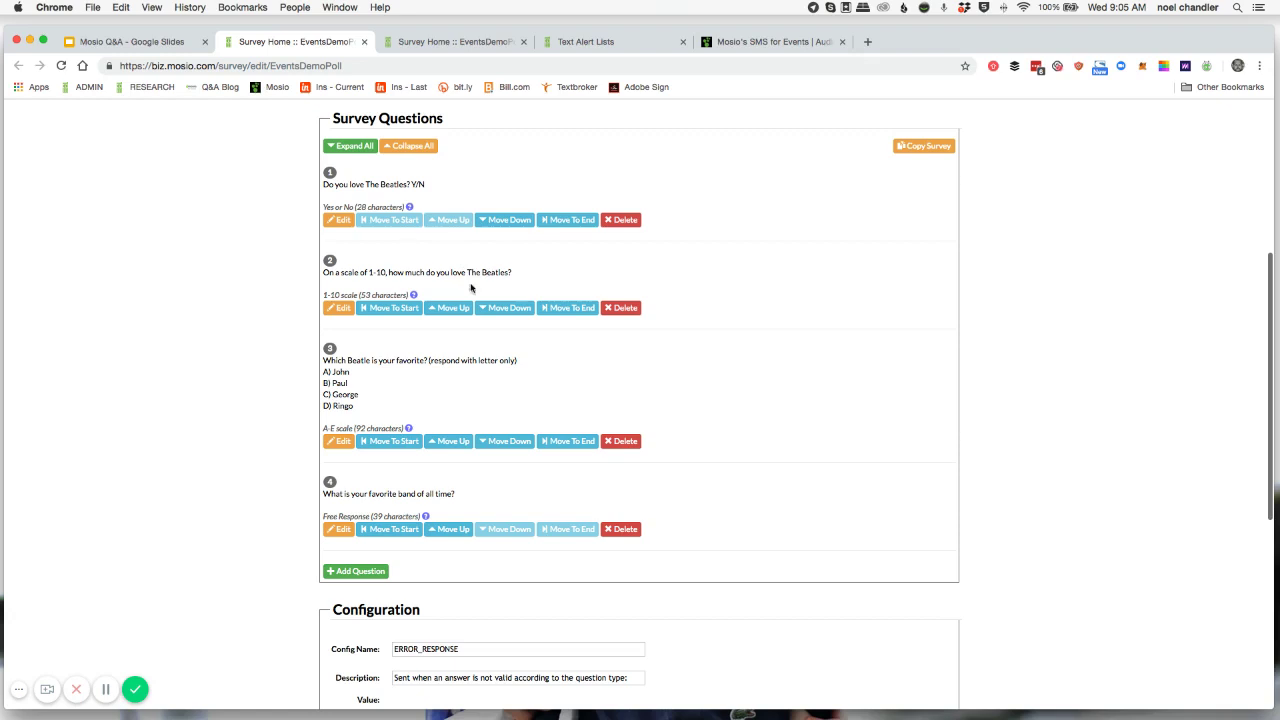
Step: Review the available answer types for question 2 in its editor, keep 1-10 scale selected, and hide the editor
{"action": "left_click", "coordinate": [338, 307]}
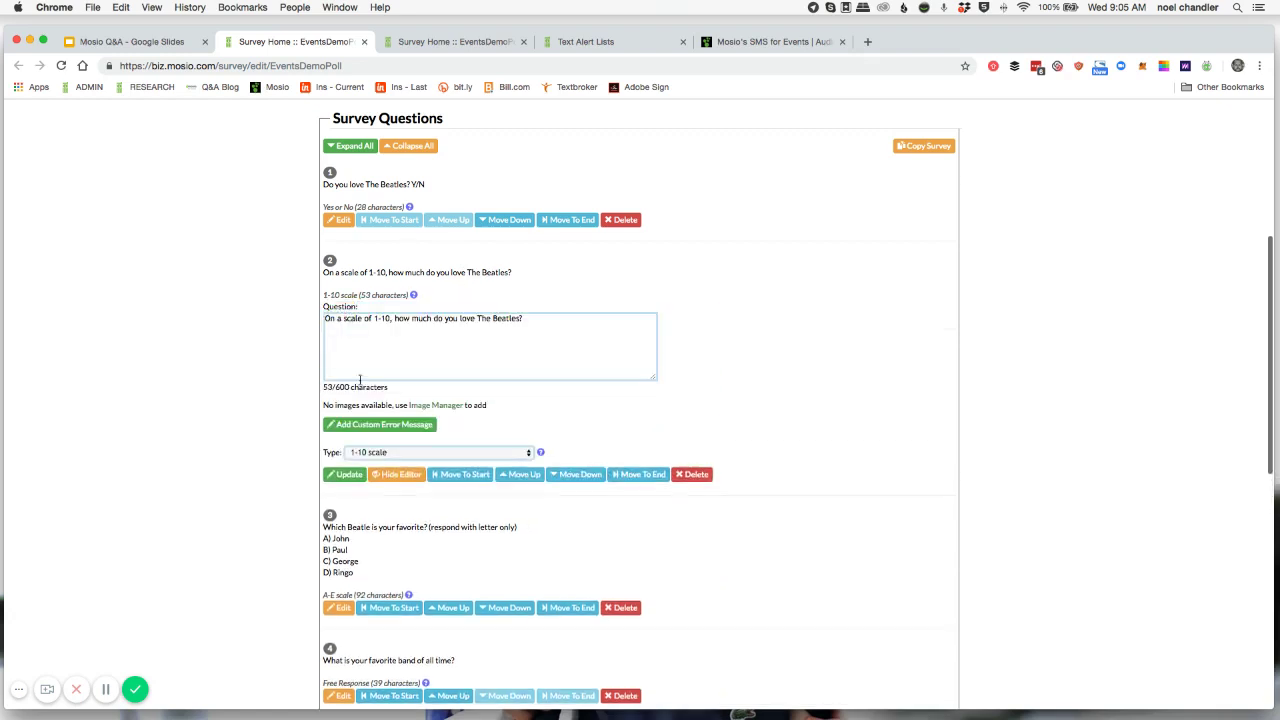
{"action": "left_click", "coordinate": [382, 455]}
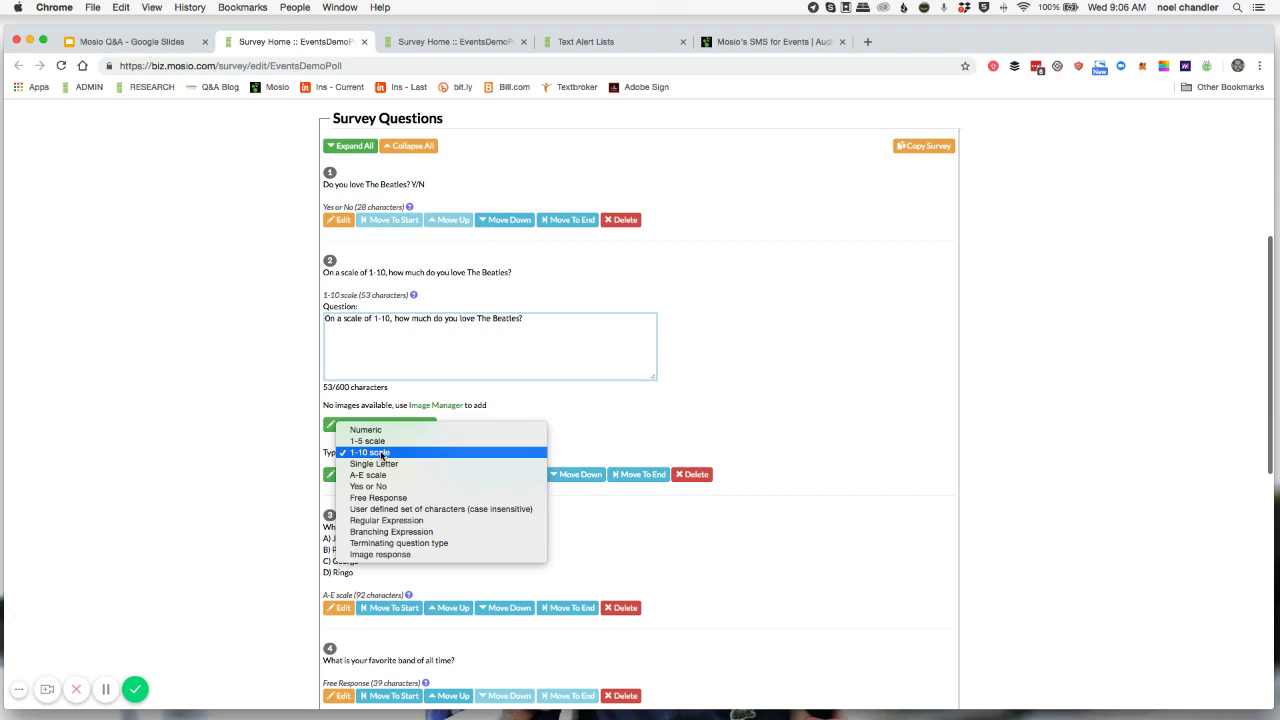
{"action": "left_click", "coordinate": [382, 455]}
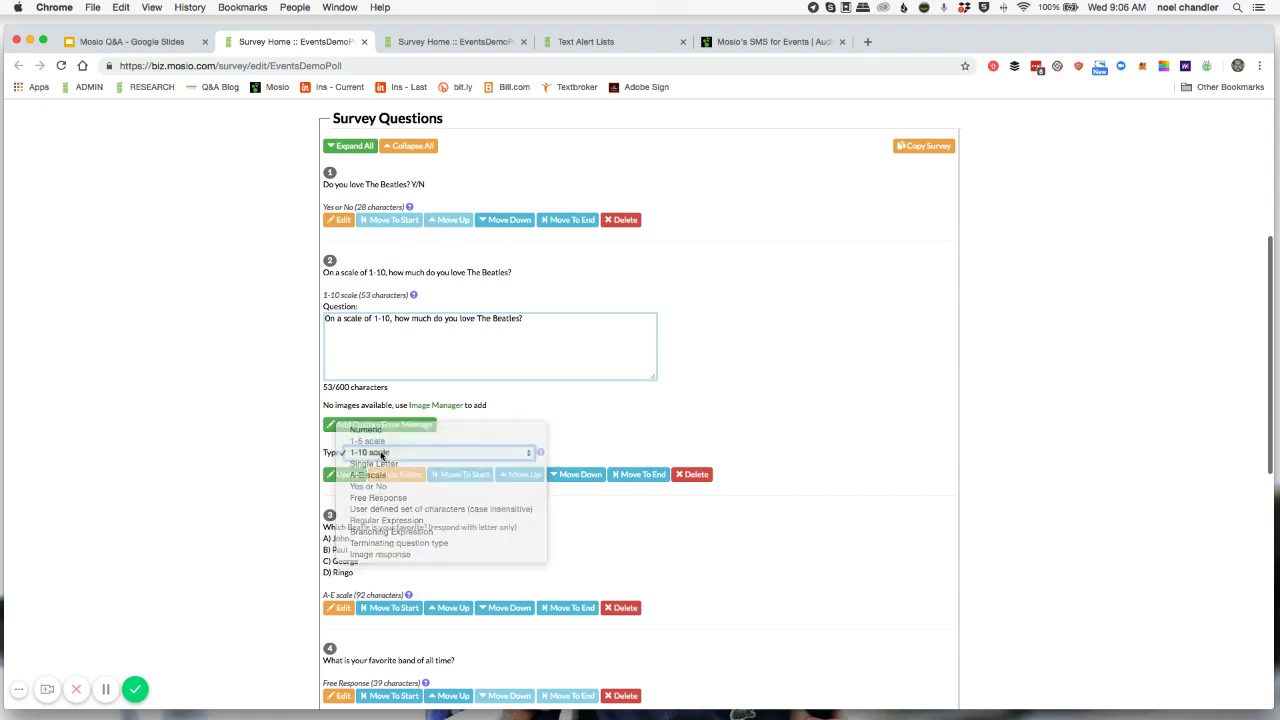
{"action": "left_click", "coordinate": [396, 474]}
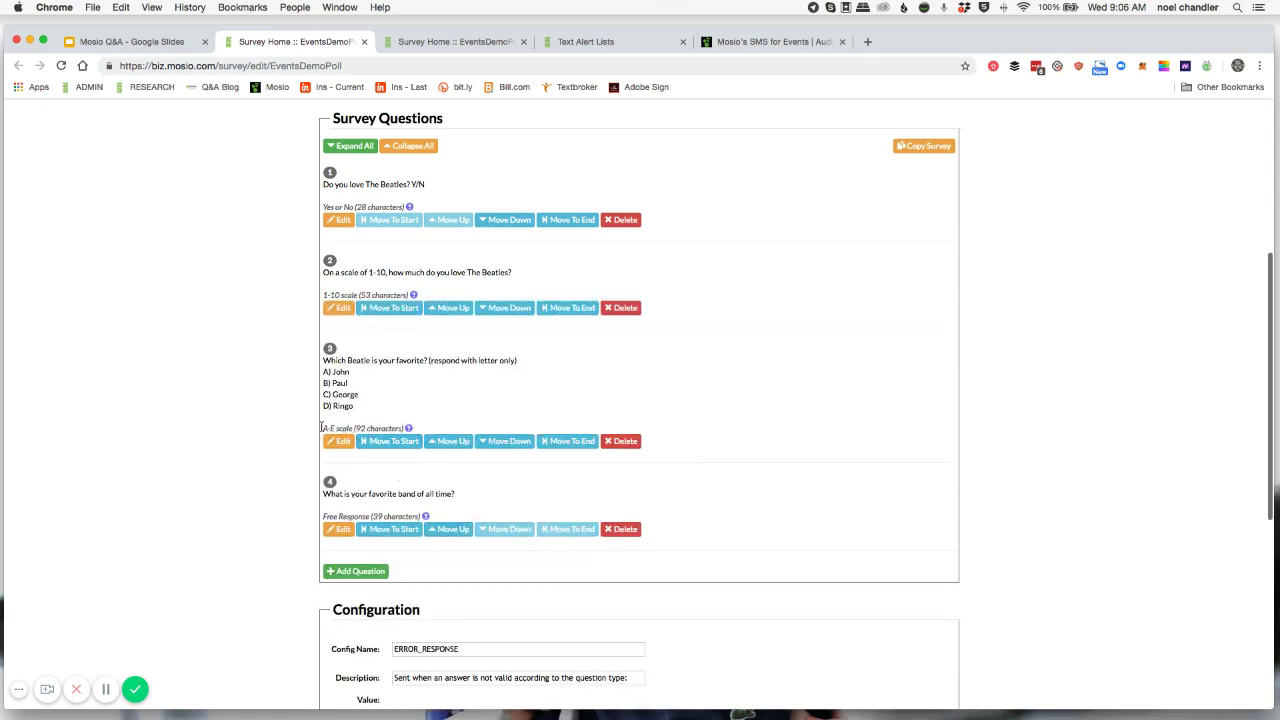
Step: Review the lettered answer choices and answer type of question 3 in its editor and hide the editor
{"action": "left_click", "coordinate": [345, 446]}
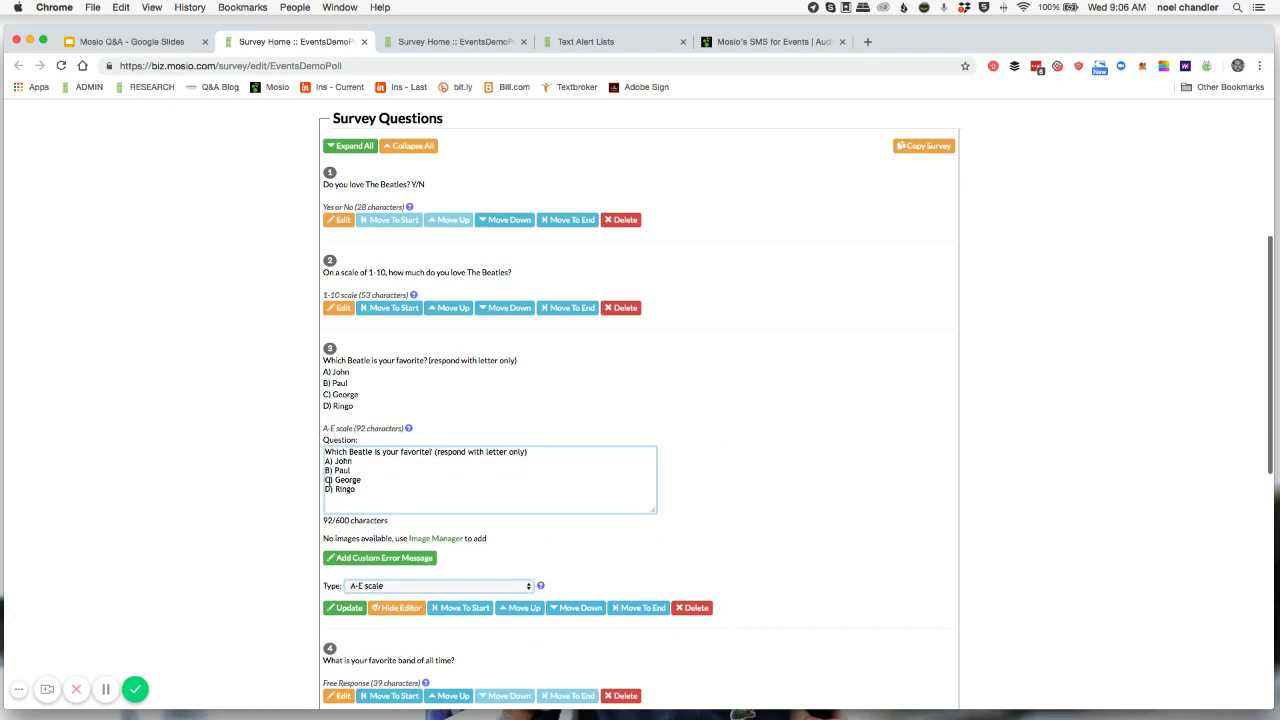
{"action": "scroll", "coordinate": [328, 480], "scroll_direction": "down", "scroll_amount": 1}
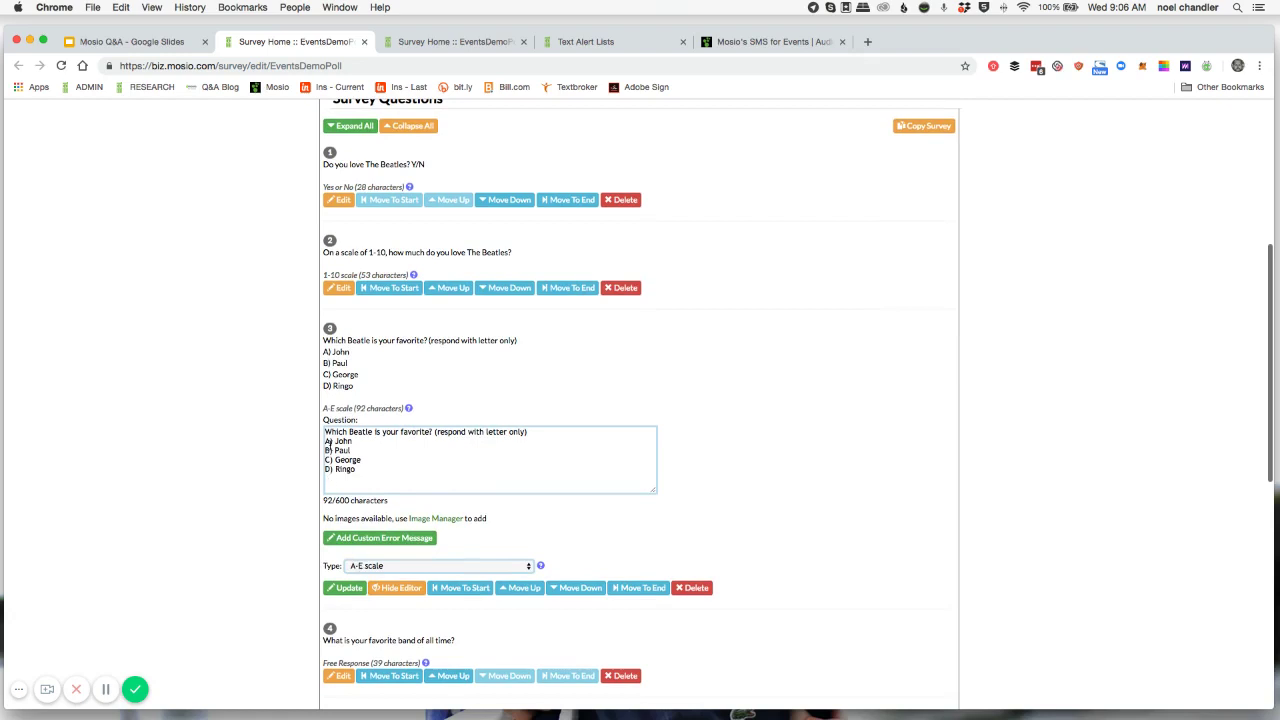
{"action": "left_click", "coordinate": [400, 588]}
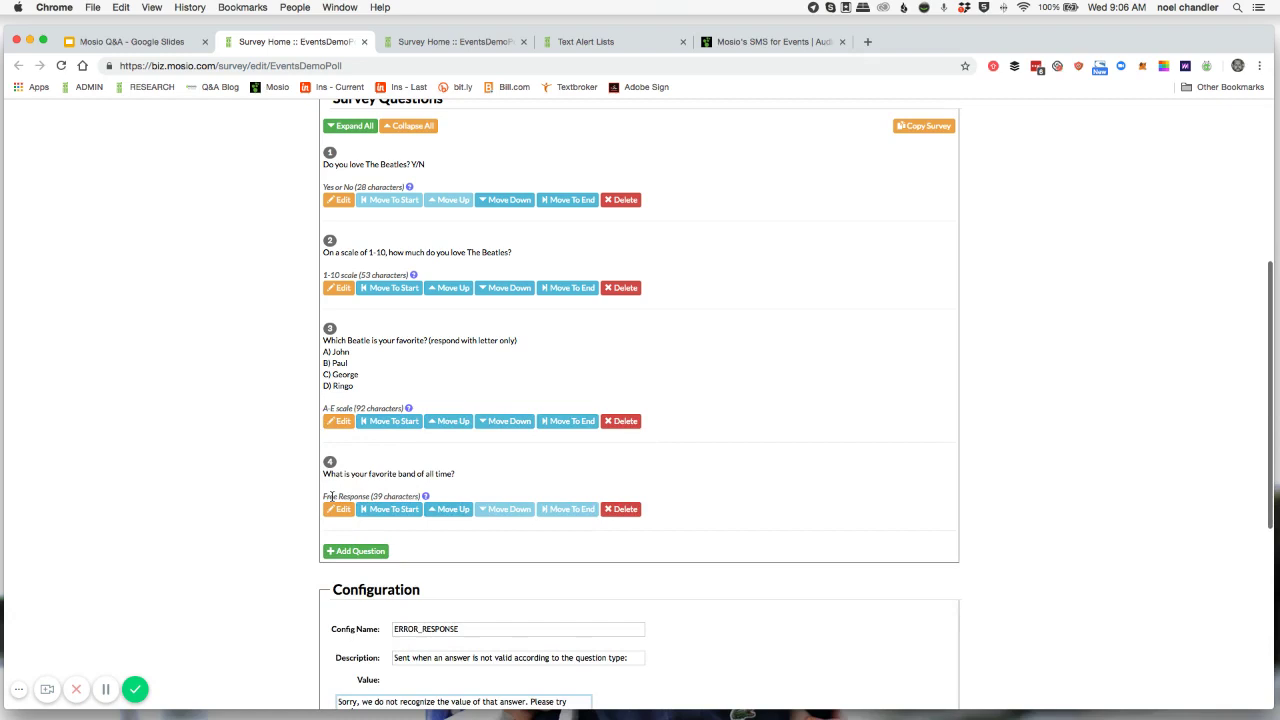
Step: Review the ERROR_RESPONSE and SURVEY_FINISHED_RESPONSE message texts in the survey's Configuration section
{"action": "scroll", "coordinate": [280, 477], "scroll_direction": "down", "scroll_amount": 3}
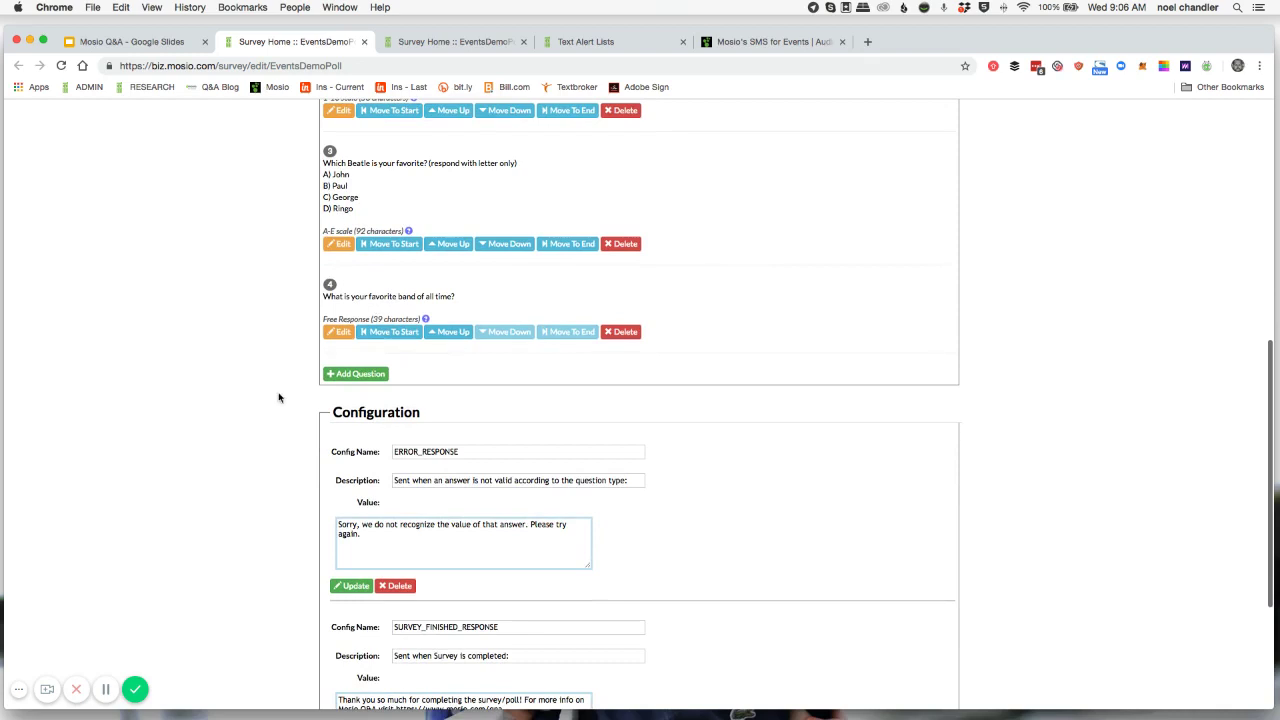
{"action": "scroll", "coordinate": [279, 397], "scroll_direction": "down", "scroll_amount": 1}
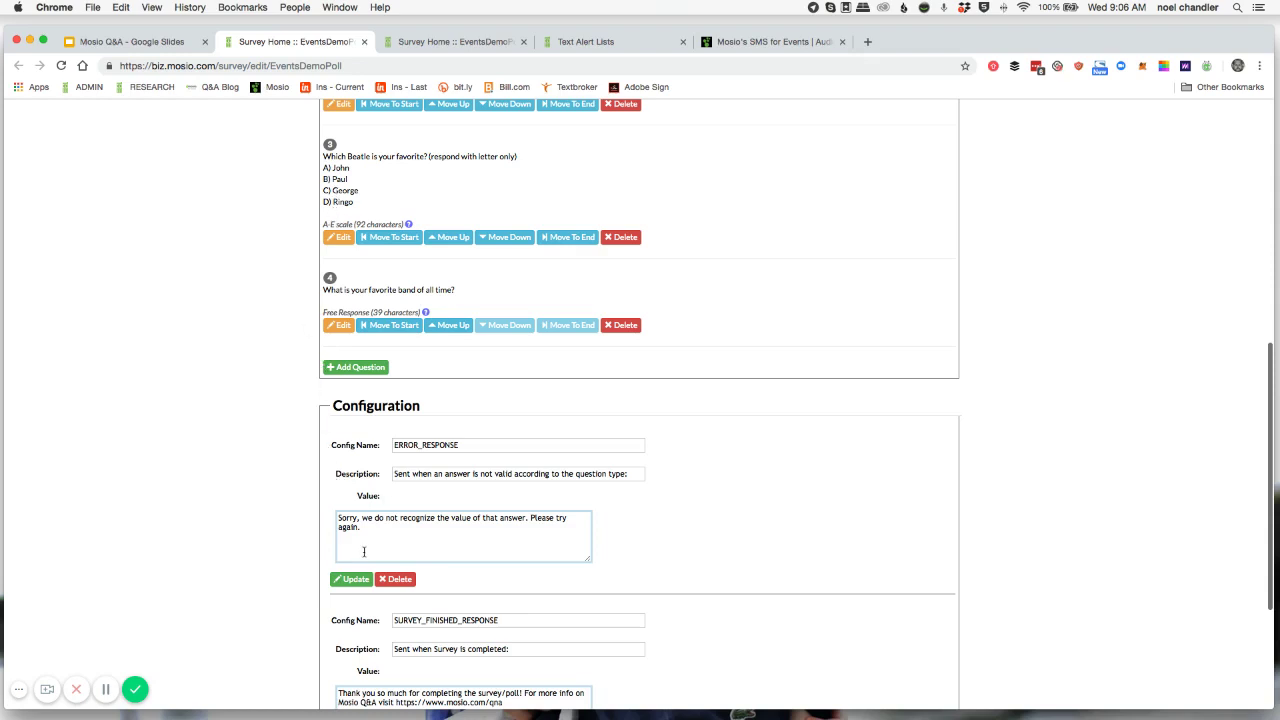
{"action": "left_click_drag", "start_coordinate": [363, 529], "coordinate": [332, 519]}
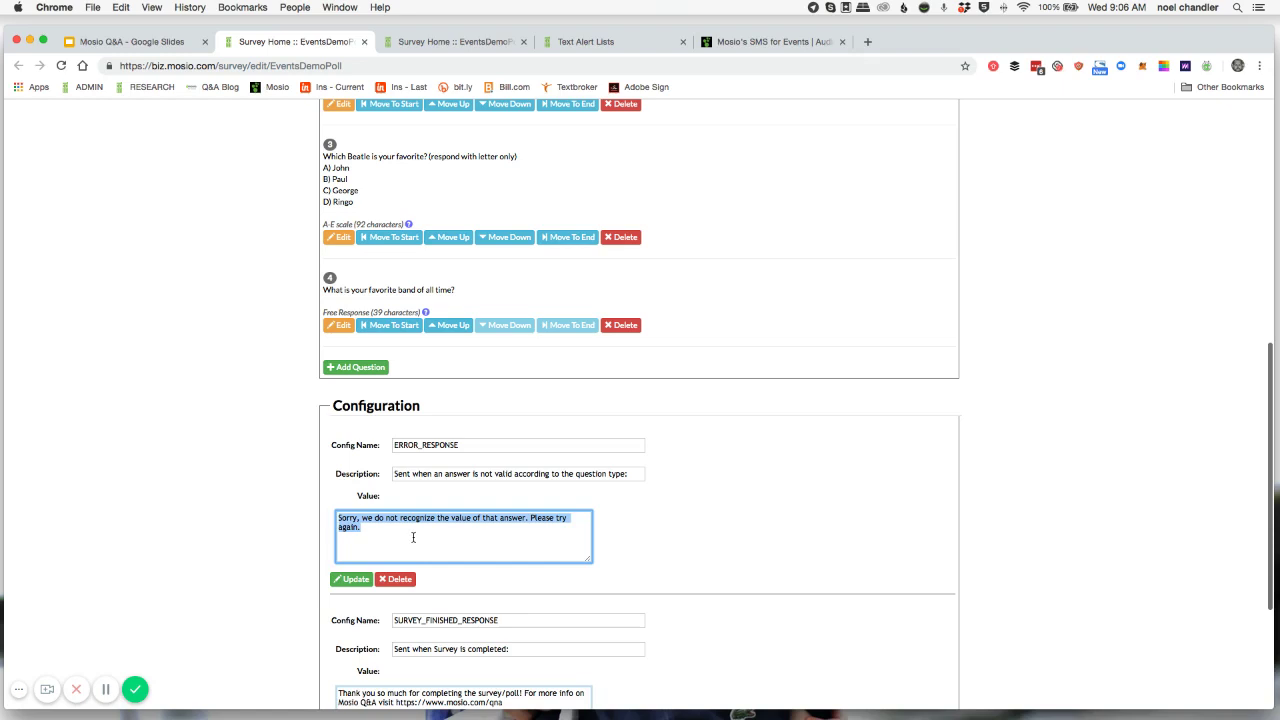
{"action": "left_click", "coordinate": [222, 503]}
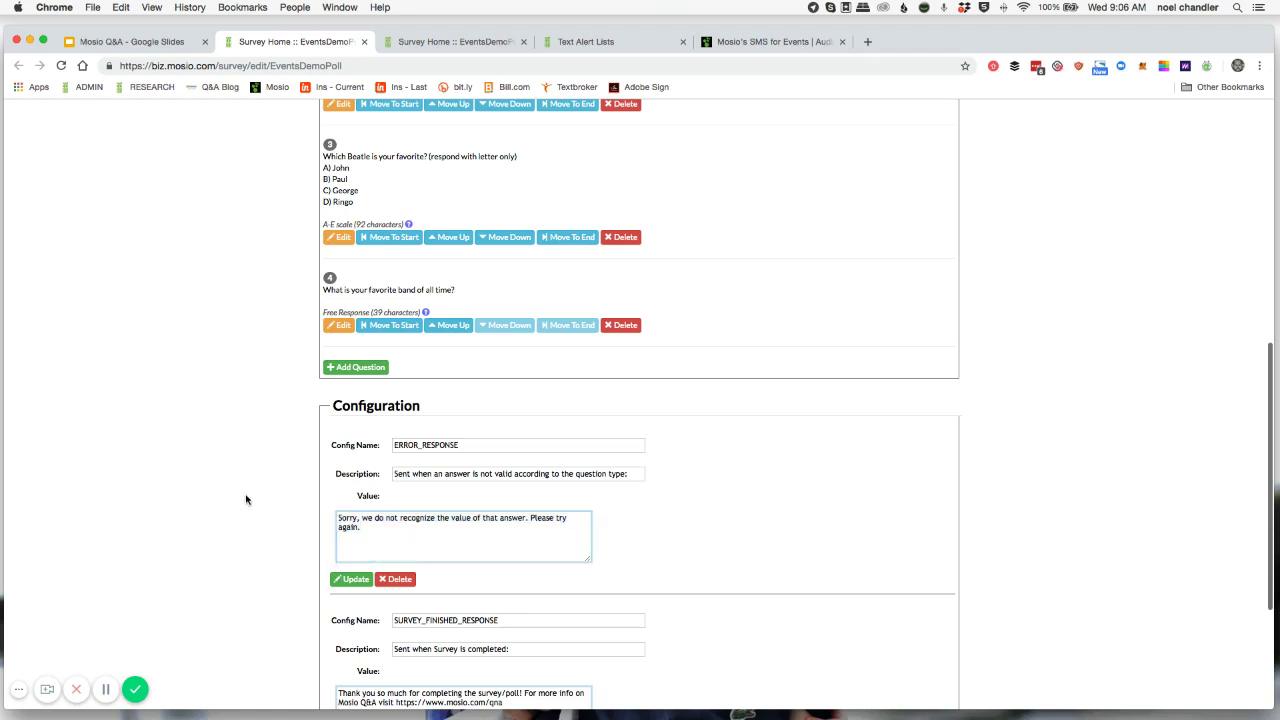
{"action": "scroll", "coordinate": [246, 499], "scroll_direction": "down", "scroll_amount": 3}
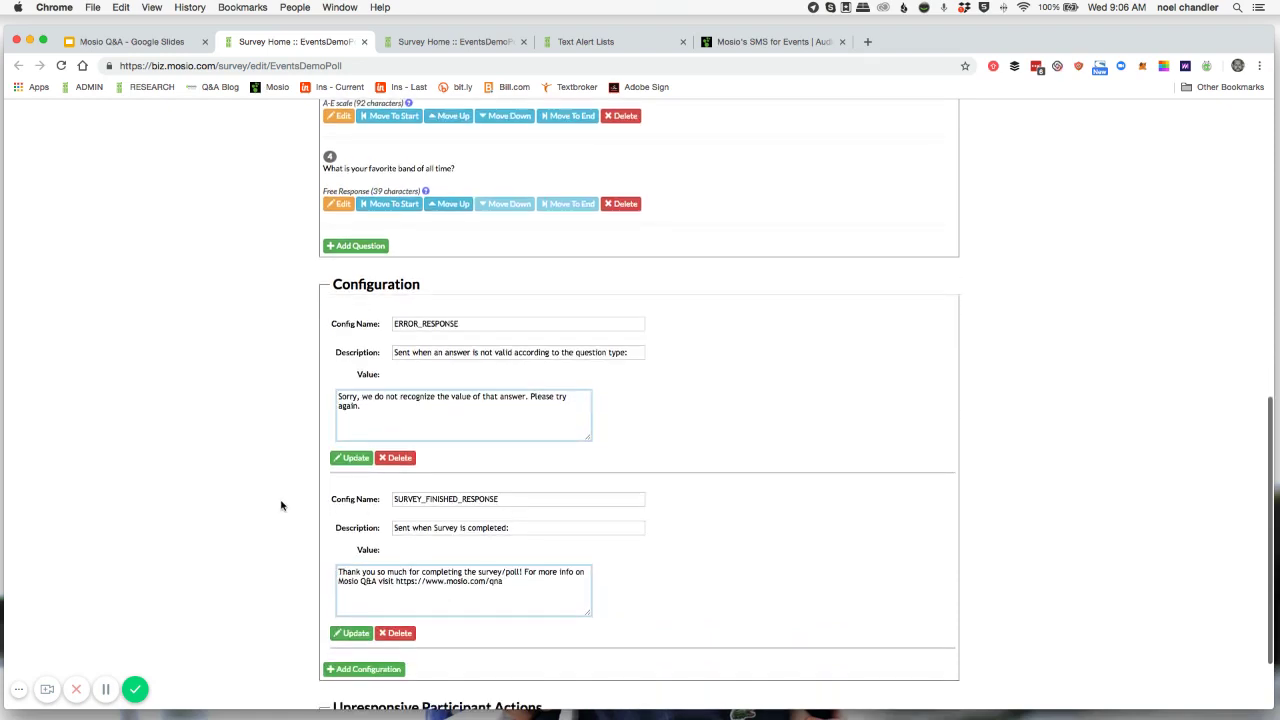
{"action": "scroll", "coordinate": [281, 505], "scroll_direction": "down", "scroll_amount": 1}
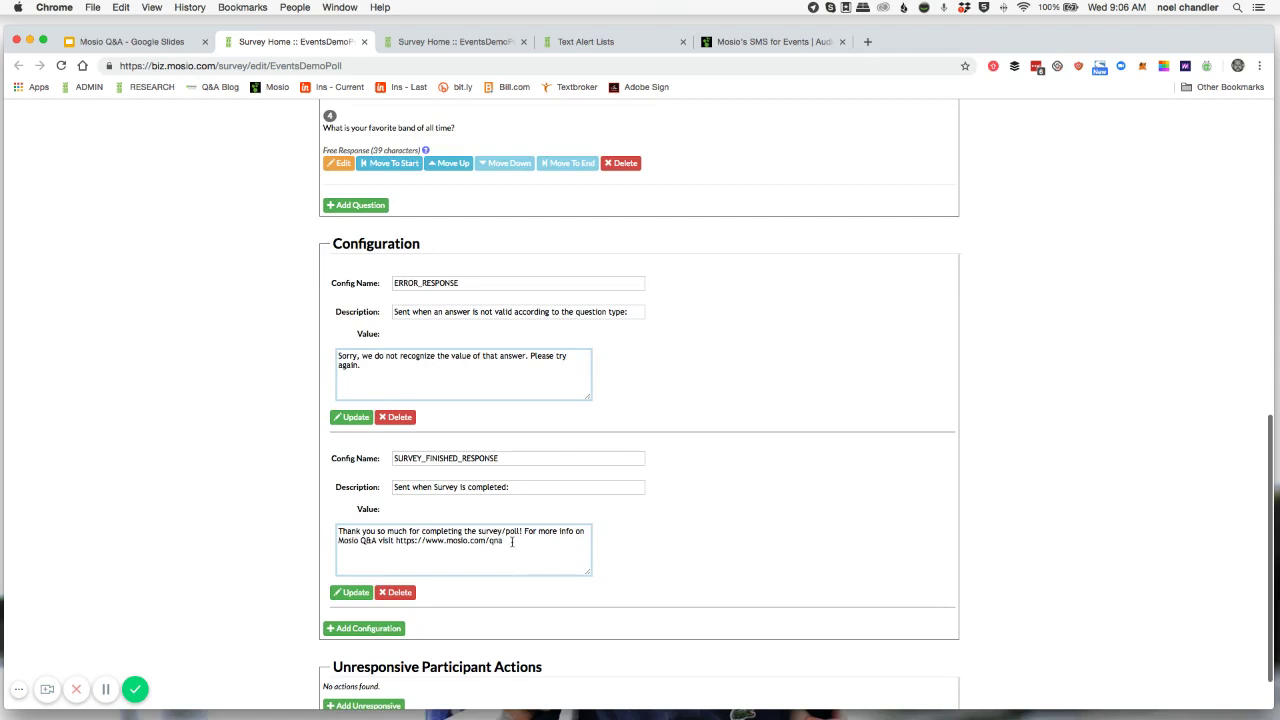
{"action": "left_click_drag", "start_coordinate": [517, 545], "coordinate": [327, 528]}
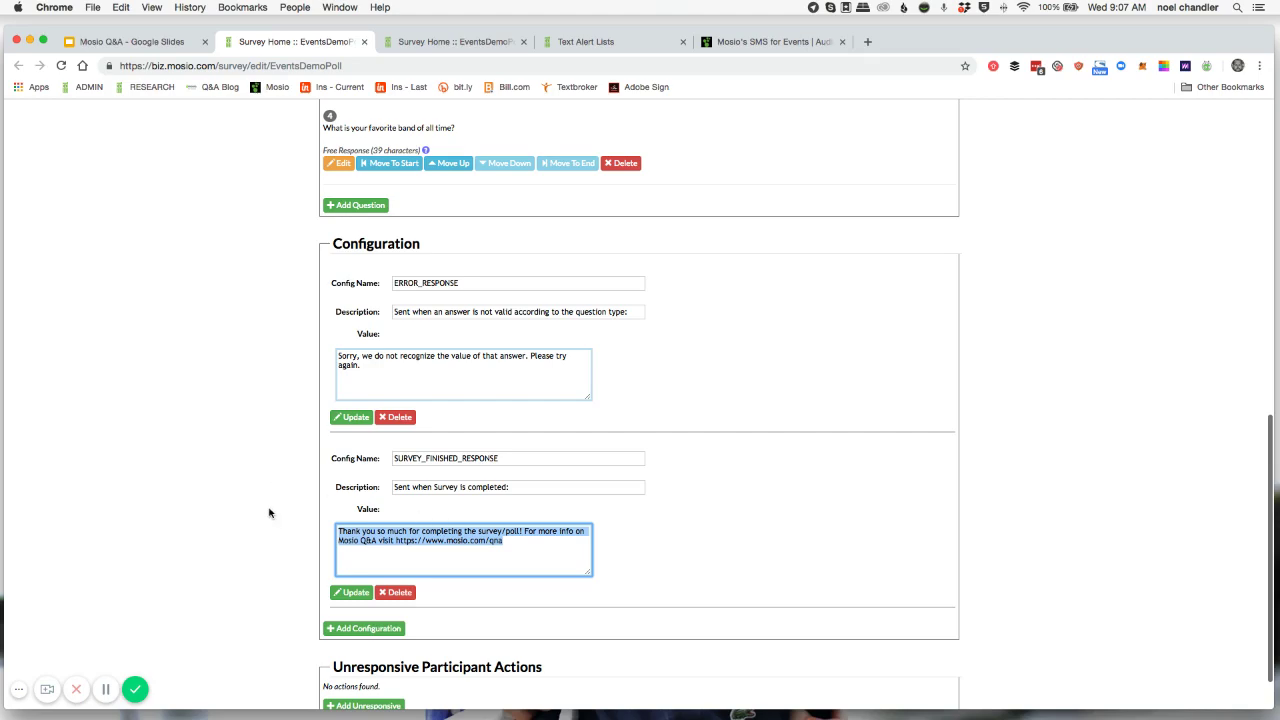
{"action": "scroll", "coordinate": [271, 512], "scroll_direction": "down", "scroll_amount": 1}
{"action": "scroll", "coordinate": [270, 500], "scroll_direction": "up", "scroll_amount": 5}
{"action": "scroll", "coordinate": [267, 393], "scroll_direction": "up", "scroll_amount": 8}
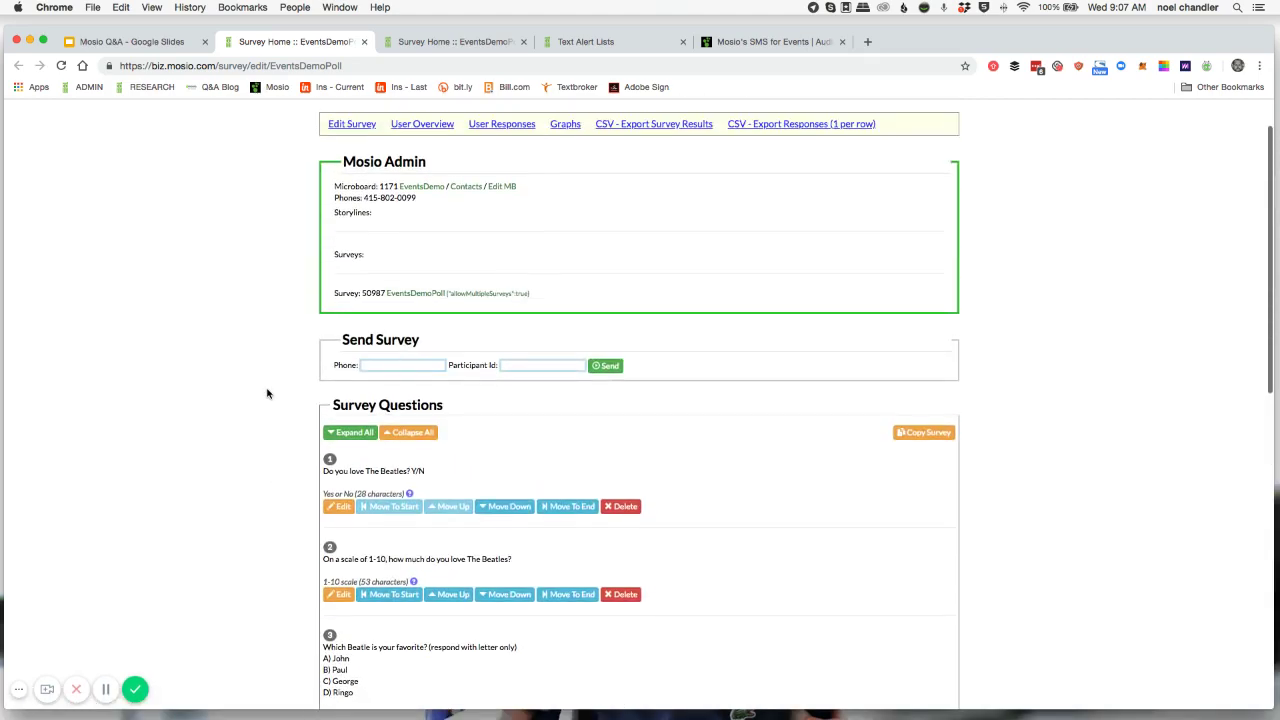
{"action": "scroll", "coordinate": [267, 393], "scroll_direction": "down", "scroll_amount": 5}
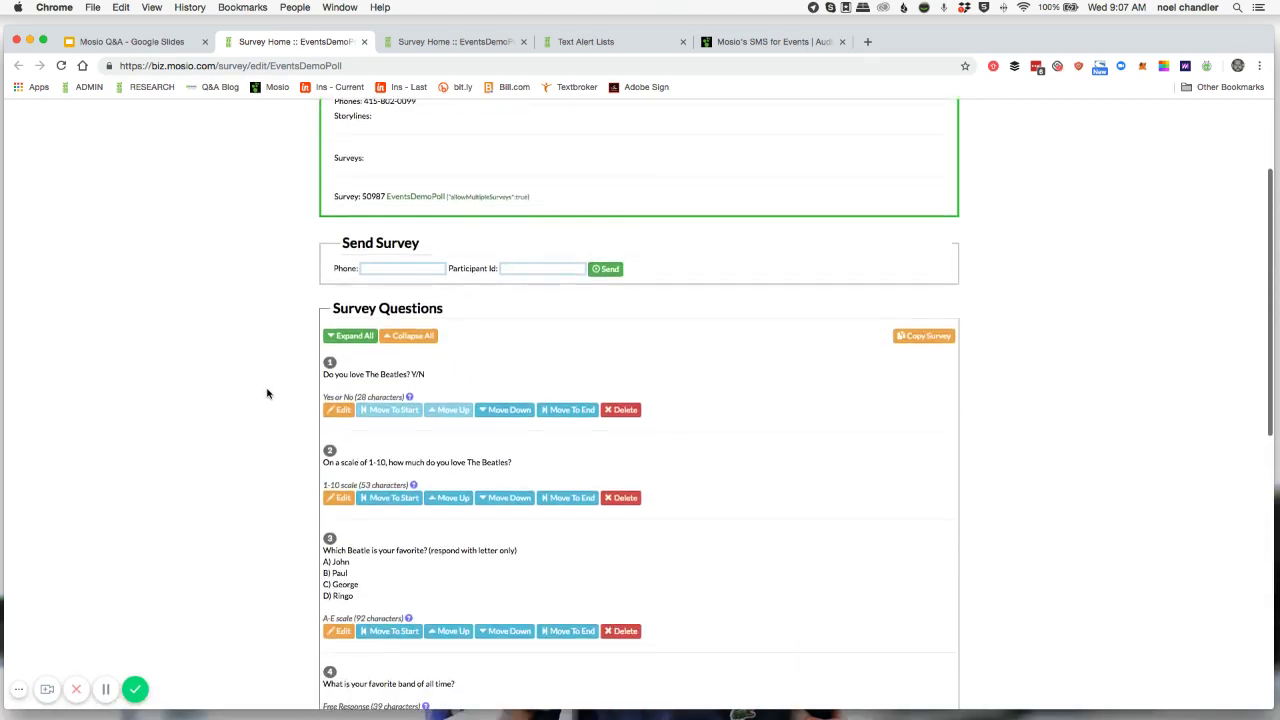
{"action": "scroll", "coordinate": [267, 393], "scroll_direction": "up", "scroll_amount": 1}
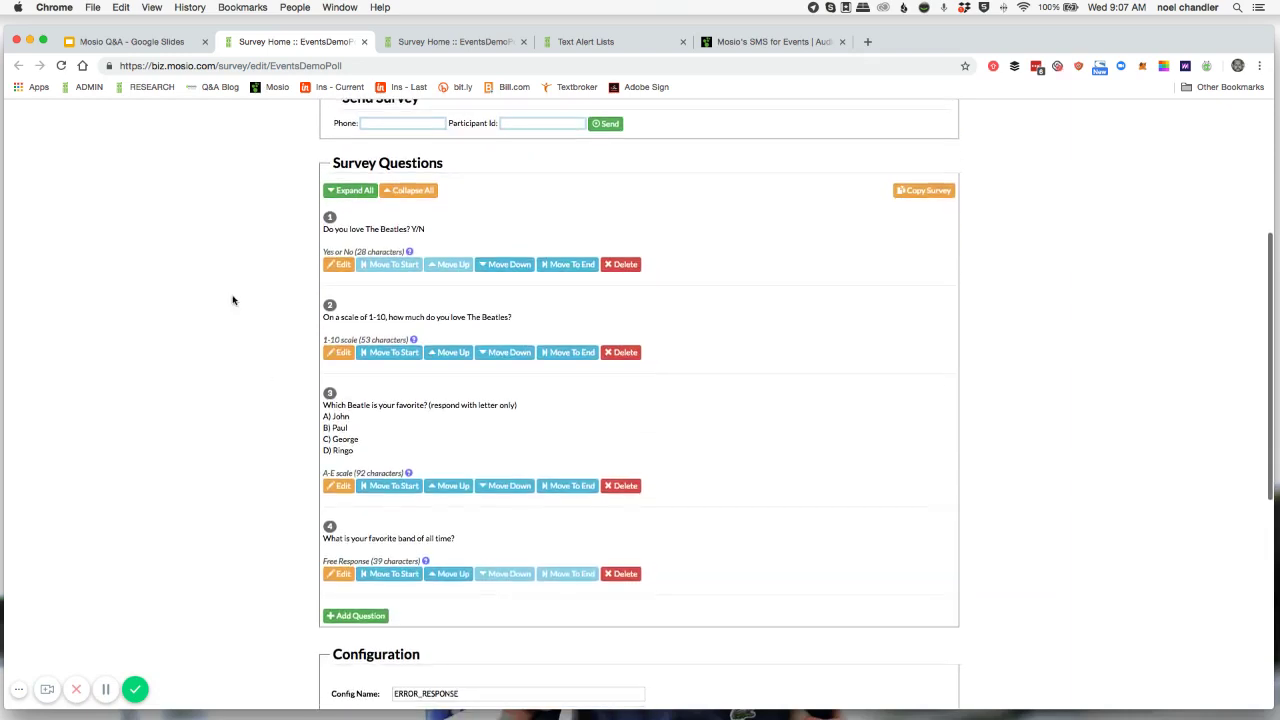
Step: Switch to the EventsDemoPoll reporting page and check the user count for "yes" in the question 1 chart
{"action": "left_click", "coordinate": [440, 42]}
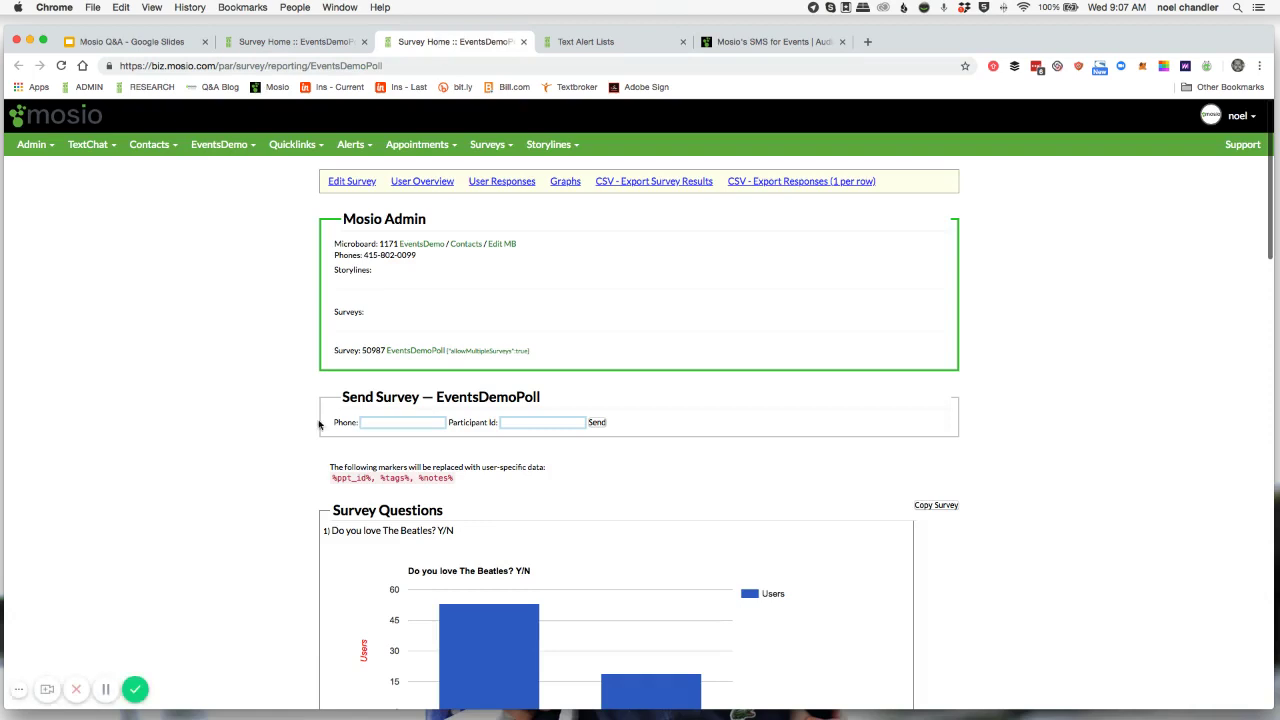
{"action": "scroll", "coordinate": [281, 405], "scroll_direction": "down", "scroll_amount": 2}
{"action": "scroll", "coordinate": [281, 405], "scroll_direction": "up", "scroll_amount": 2}
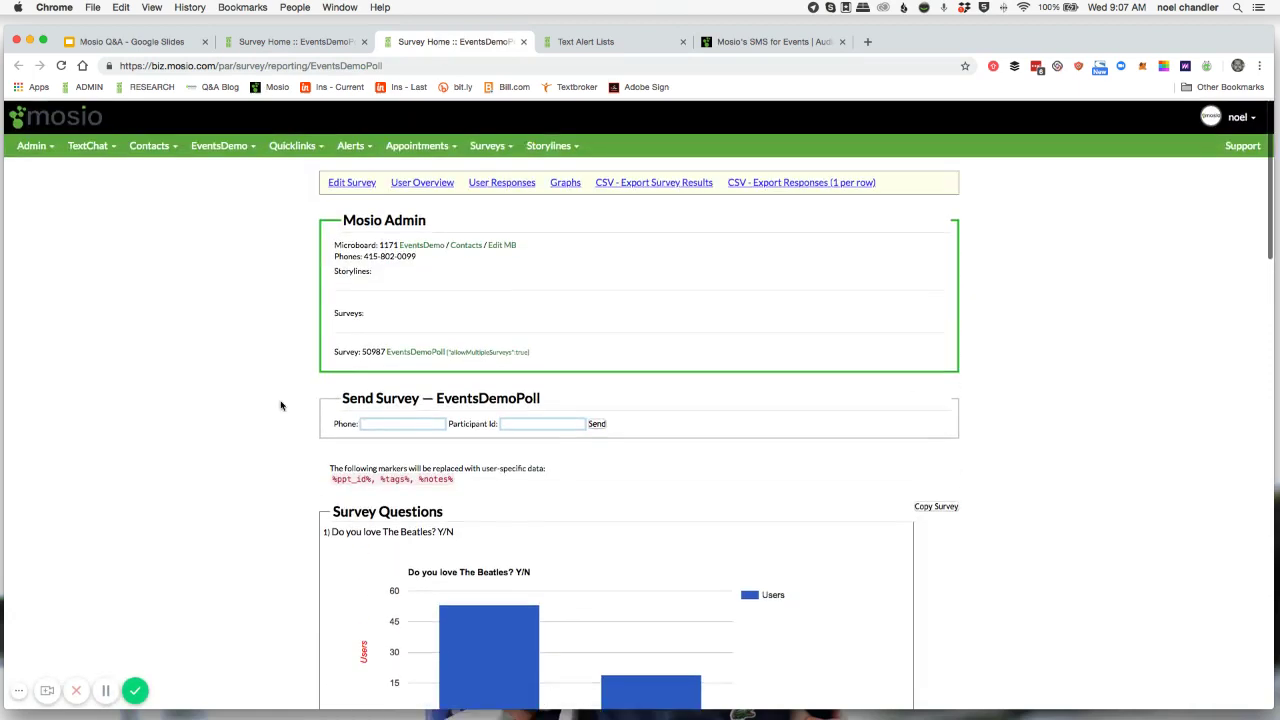
{"action": "scroll", "coordinate": [261, 398], "scroll_direction": "down", "scroll_amount": 5}
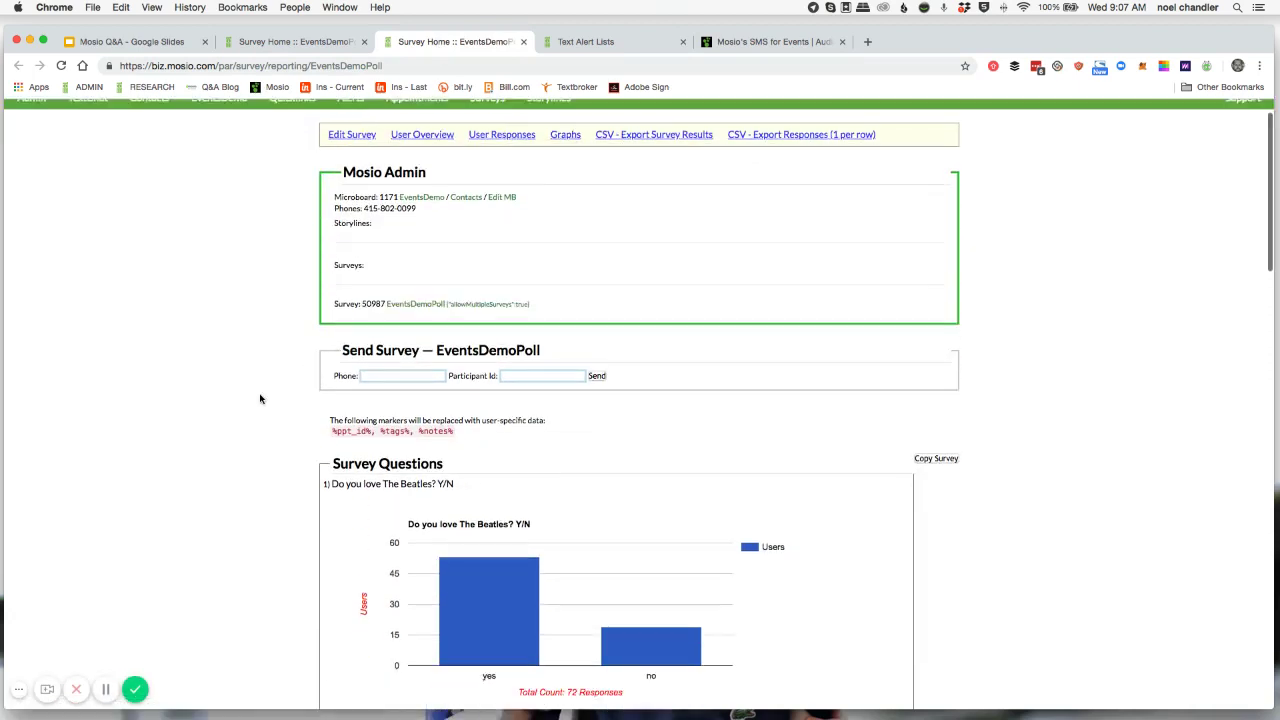
{"action": "scroll", "coordinate": [260, 399], "scroll_direction": "down", "scroll_amount": 1}
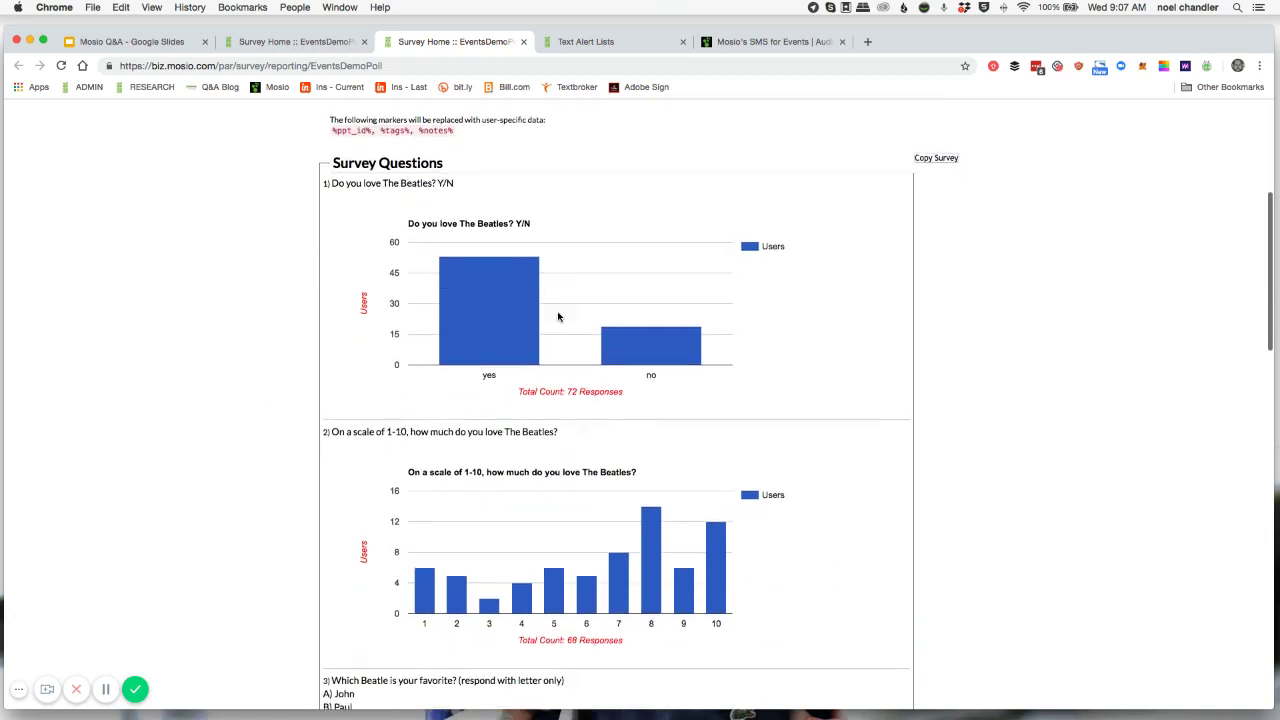
{"action": "mouse_move", "coordinate": [505, 322]}
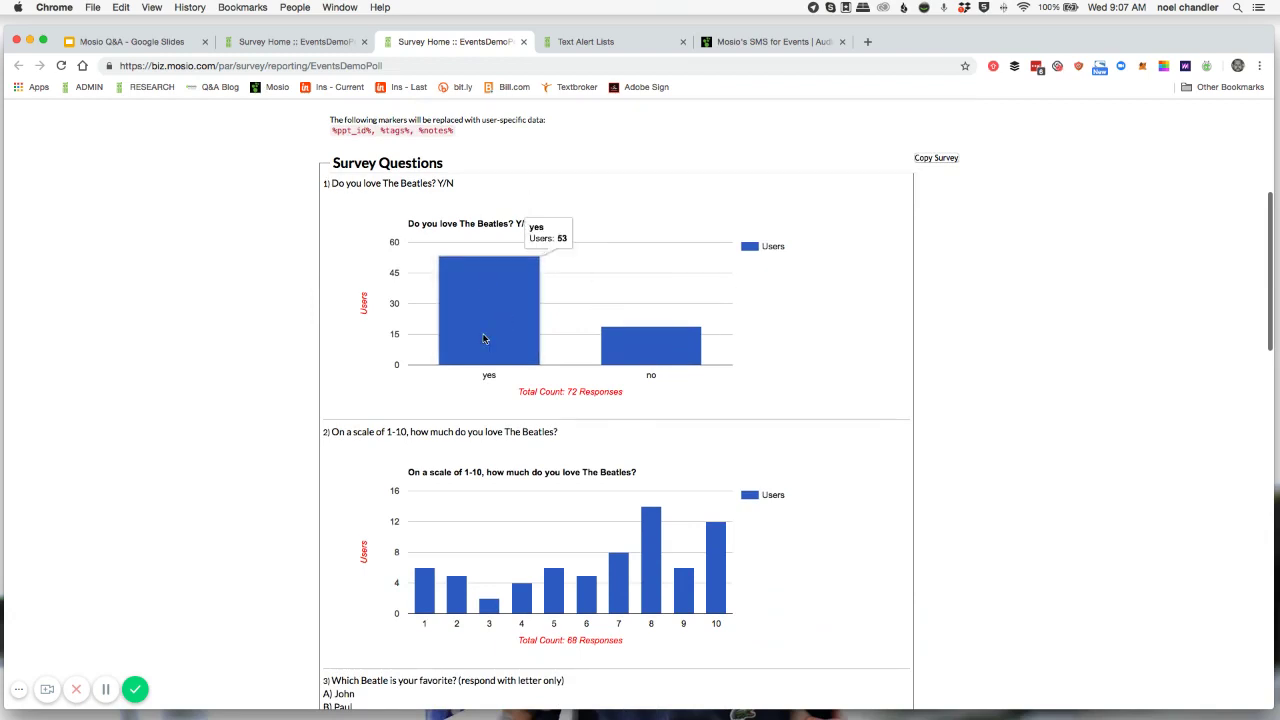
Step: Examine the user counts of individual ratings in the question 2 chart and bring the question 3 chart into view
{"action": "scroll", "coordinate": [466, 424], "scroll_direction": "down", "scroll_amount": 3}
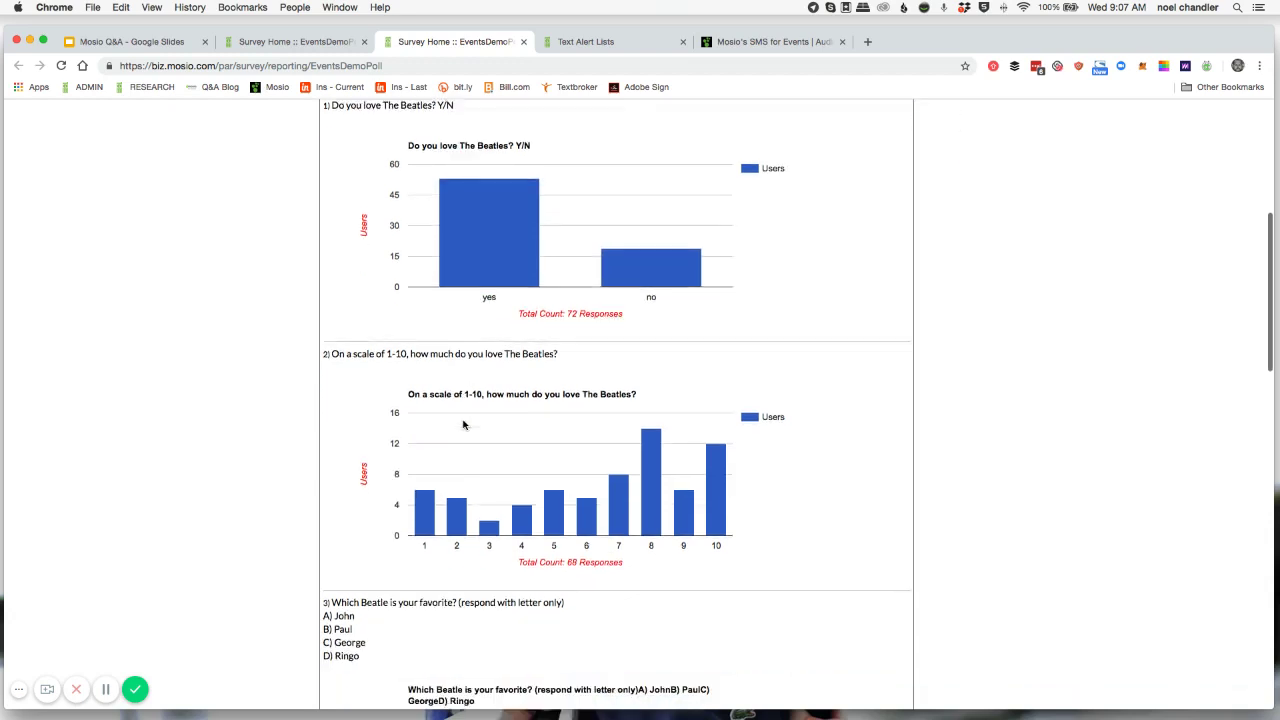
{"action": "mouse_move", "coordinate": [434, 500]}
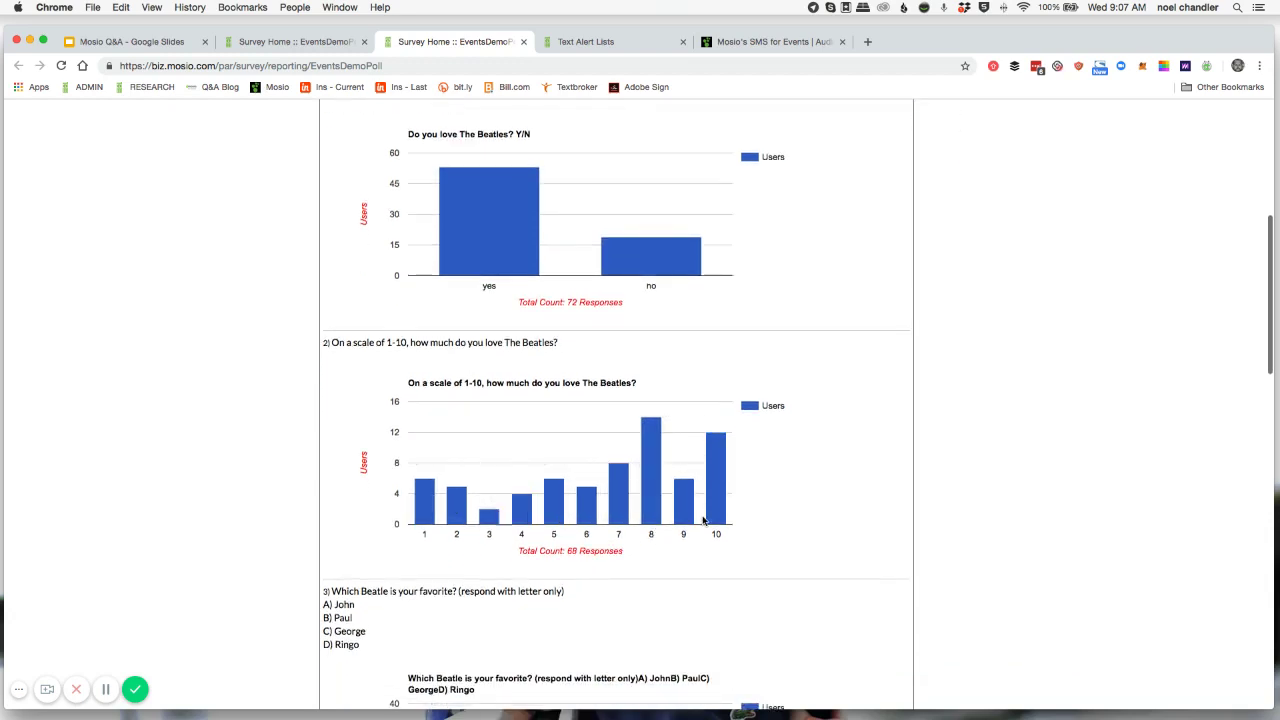
{"action": "mouse_move", "coordinate": [654, 511]}
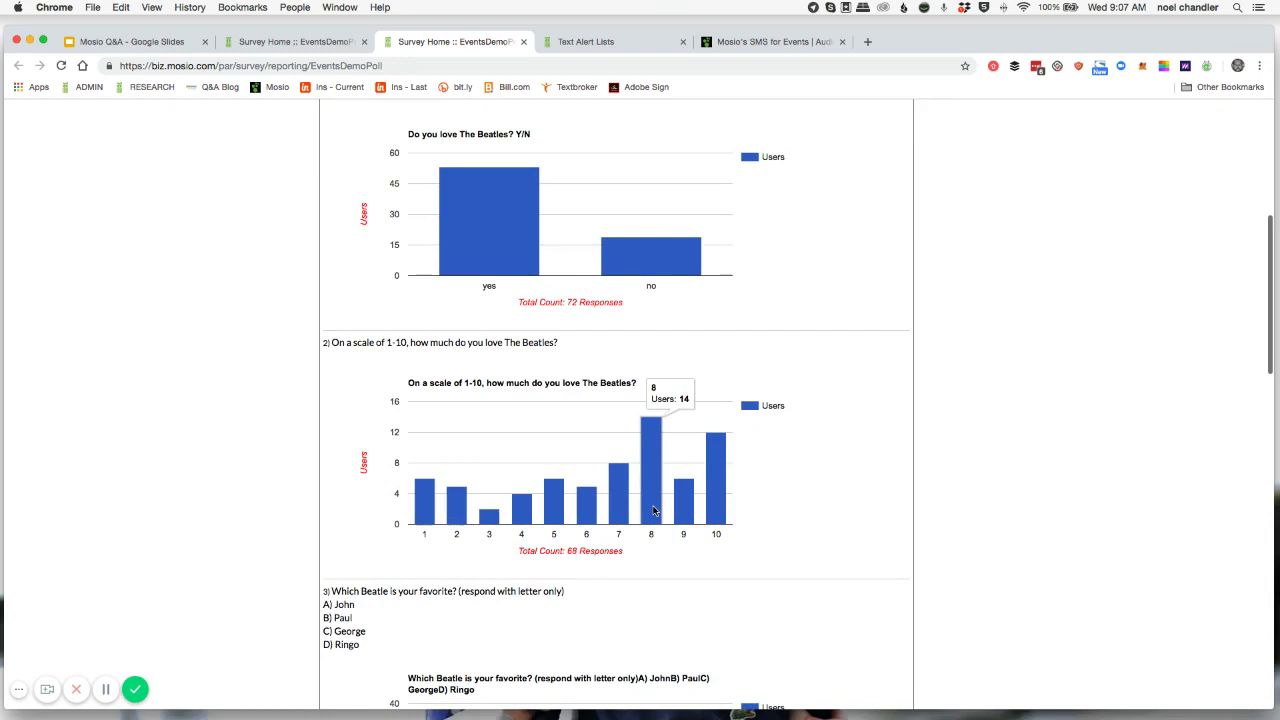
{"action": "scroll", "coordinate": [654, 511], "scroll_direction": "down", "scroll_amount": 3}
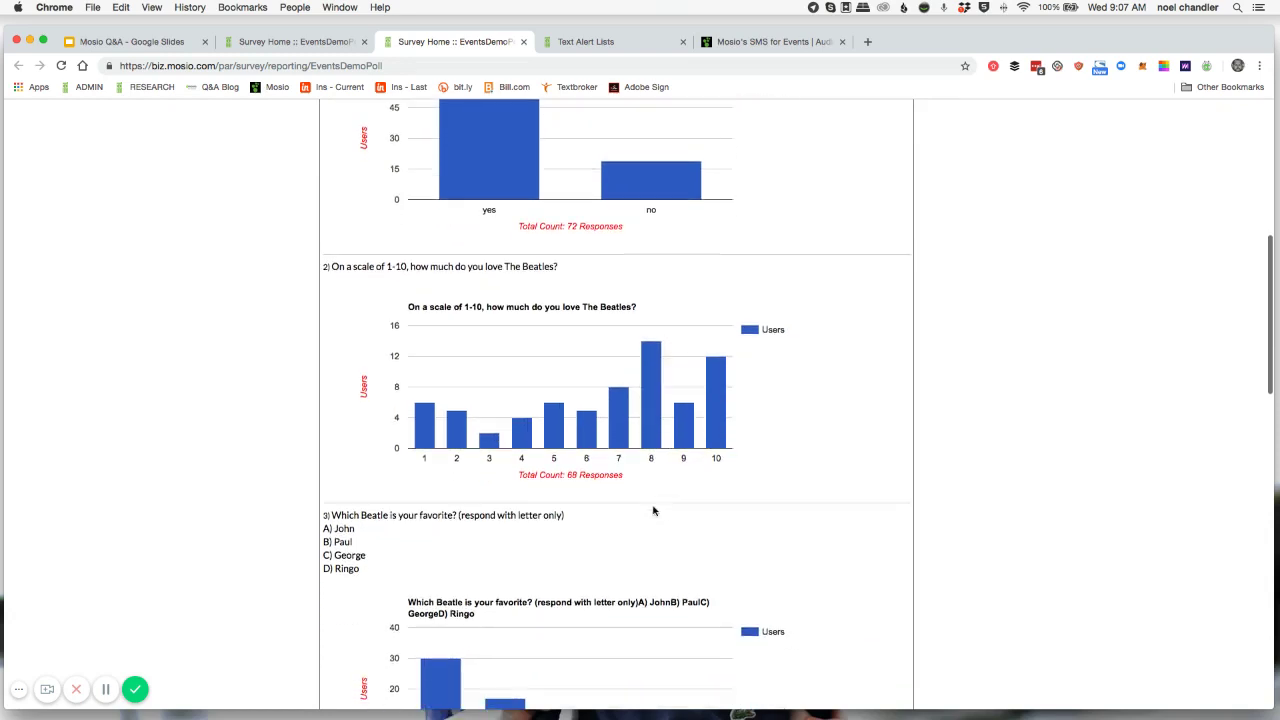
{"action": "mouse_move", "coordinate": [718, 416]}
{"action": "scroll", "coordinate": [434, 491], "scroll_direction": "down", "scroll_amount": 7}
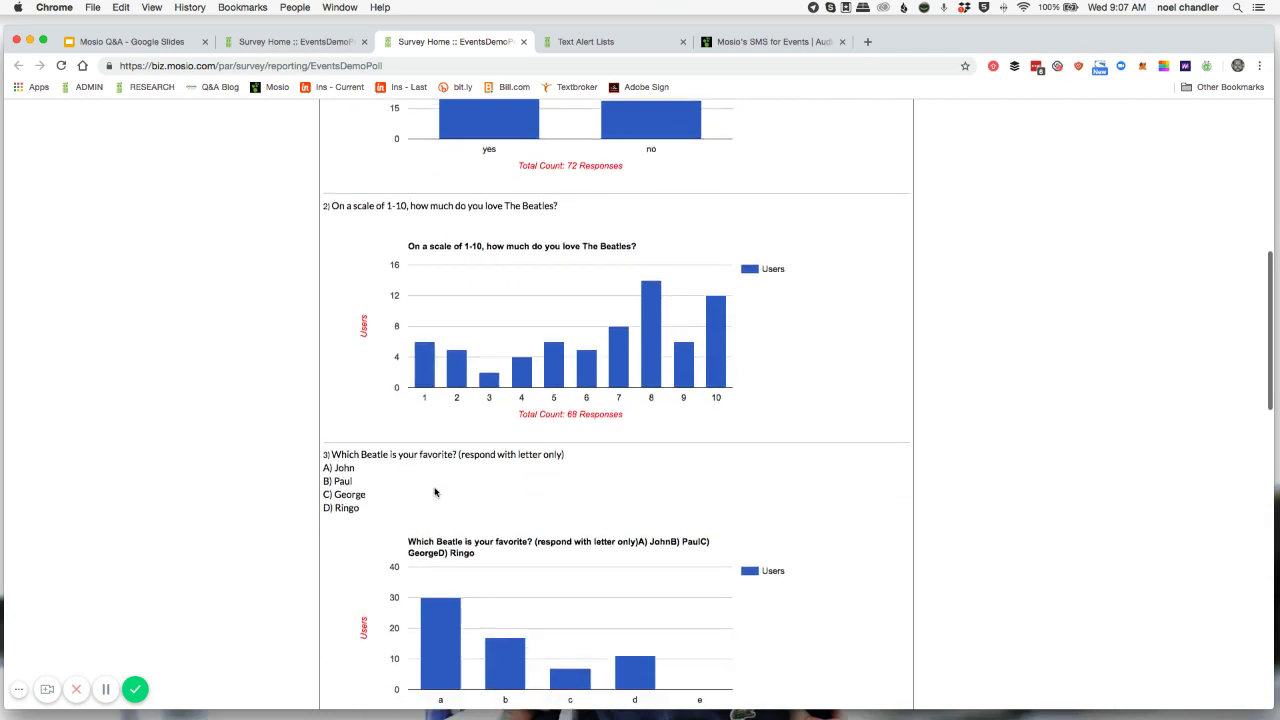
Step: Check the user counts per answer letter in the question 3 chart and read through the favorite-band responses listed under question 4
{"action": "mouse_move", "coordinate": [441, 536]}
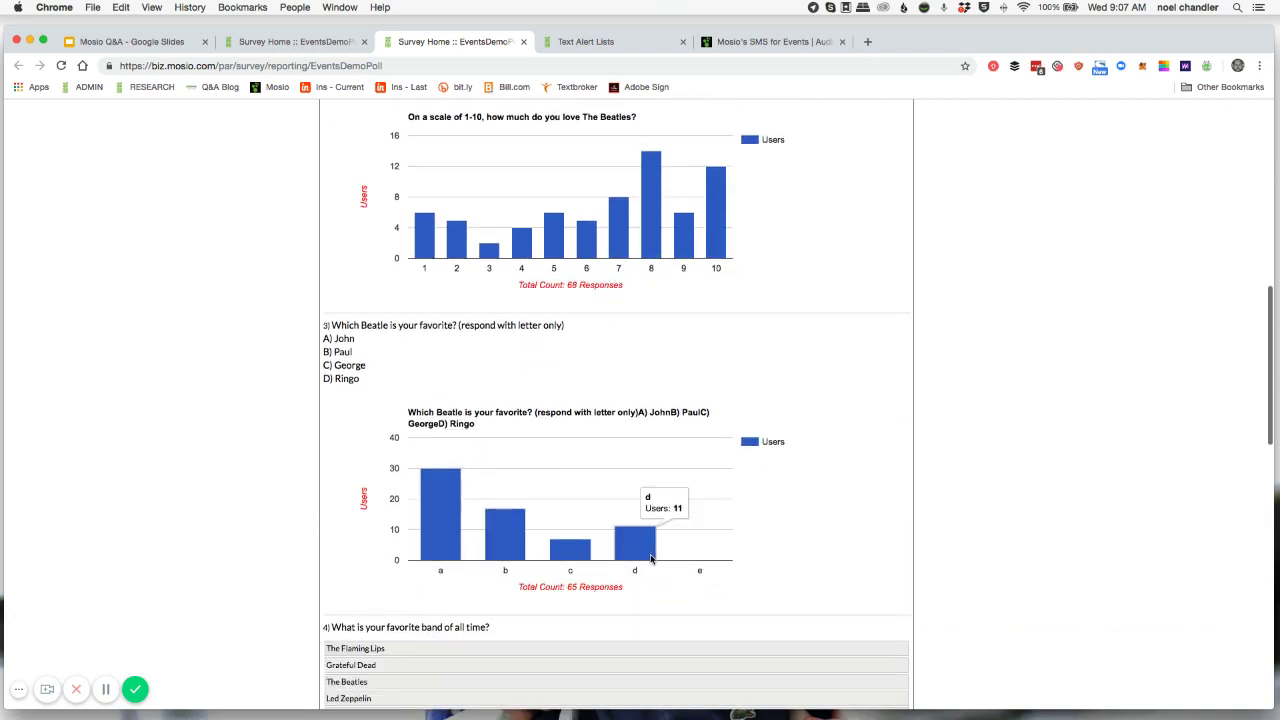
{"action": "scroll", "coordinate": [694, 503], "scroll_direction": "down", "scroll_amount": 2}
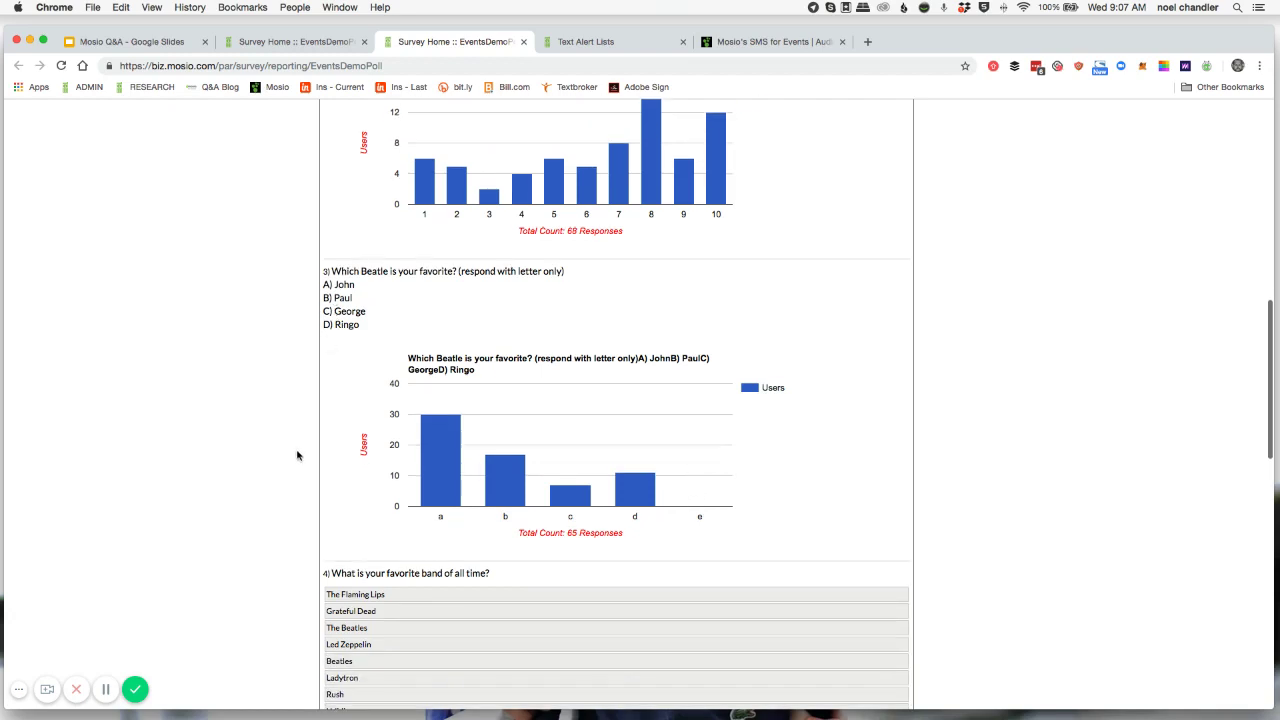
{"action": "scroll", "coordinate": [281, 431], "scroll_direction": "down", "scroll_amount": 1}
{"action": "scroll", "coordinate": [281, 431], "scroll_direction": "down", "scroll_amount": 5}
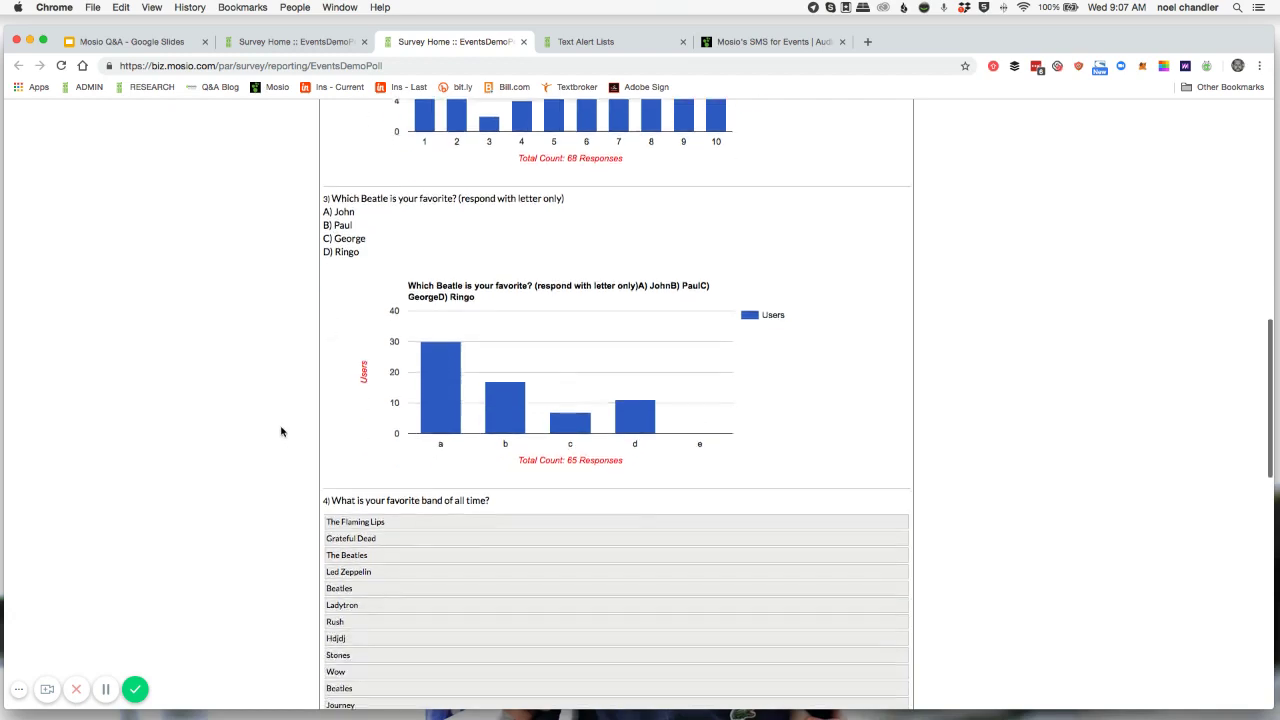
{"action": "scroll", "coordinate": [352, 562], "scroll_direction": "down", "scroll_amount": 7}
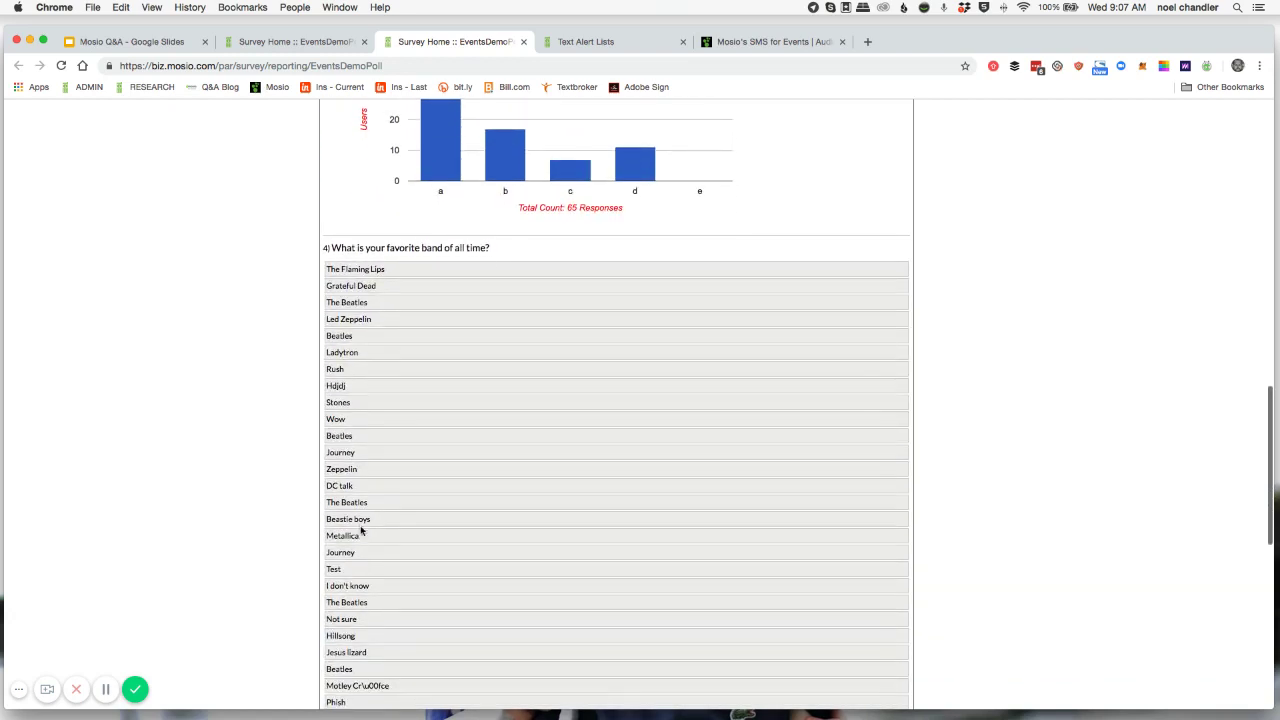
{"action": "scroll", "coordinate": [361, 528], "scroll_direction": "down", "scroll_amount": 2}
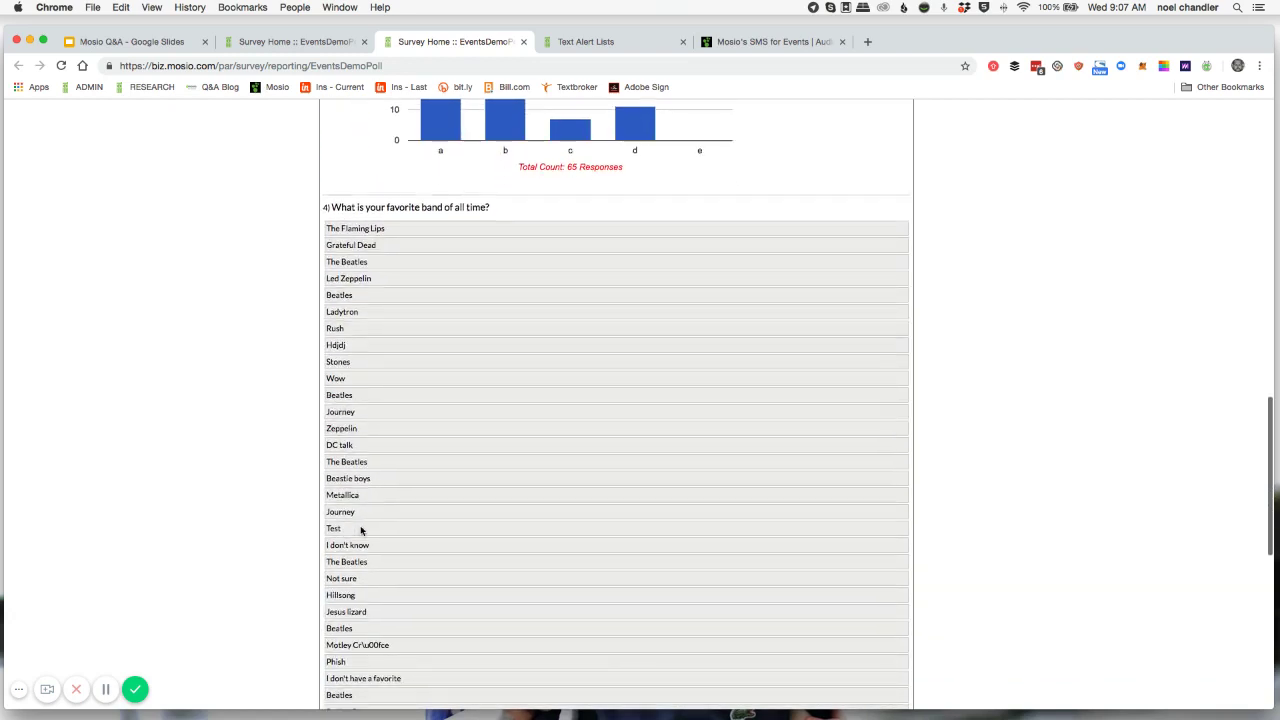
Step: Leave the survey report and switch to the Mosio Q&A presentation in Google Slides
{"action": "scroll", "coordinate": [361, 528], "scroll_direction": "up", "scroll_amount": 7}
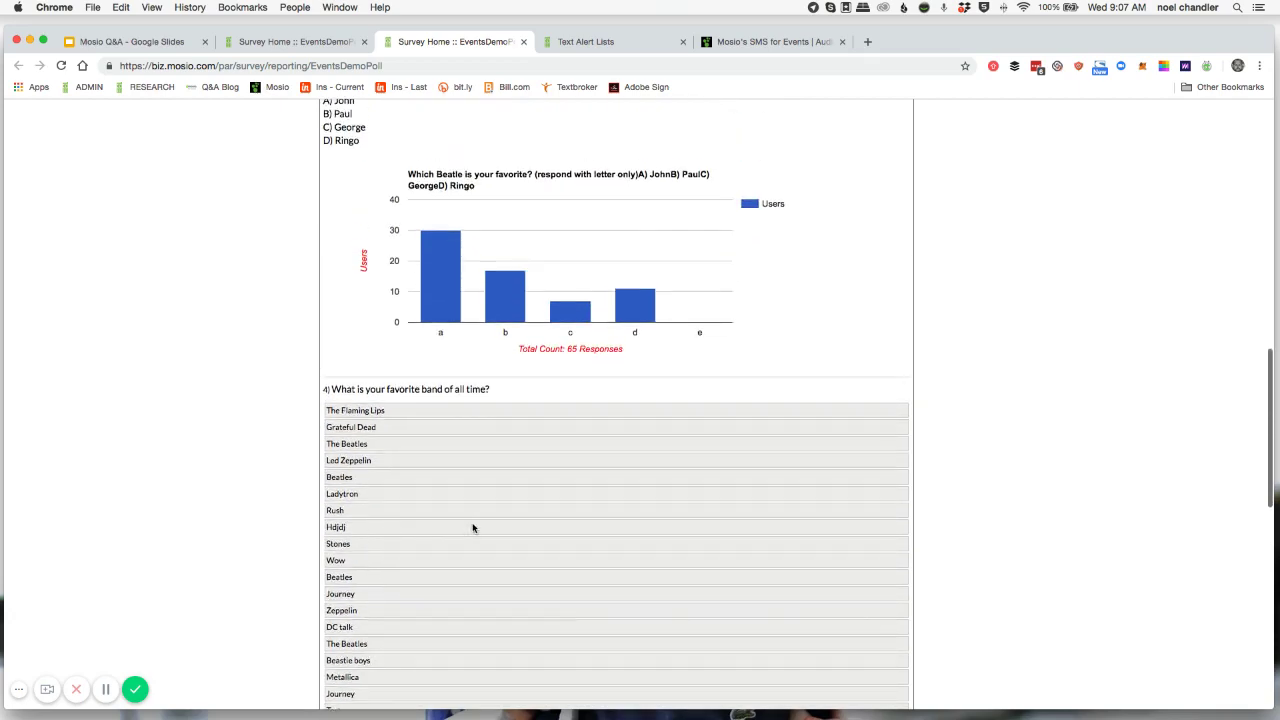
{"action": "scroll", "coordinate": [473, 528], "scroll_direction": "up", "scroll_amount": 20}
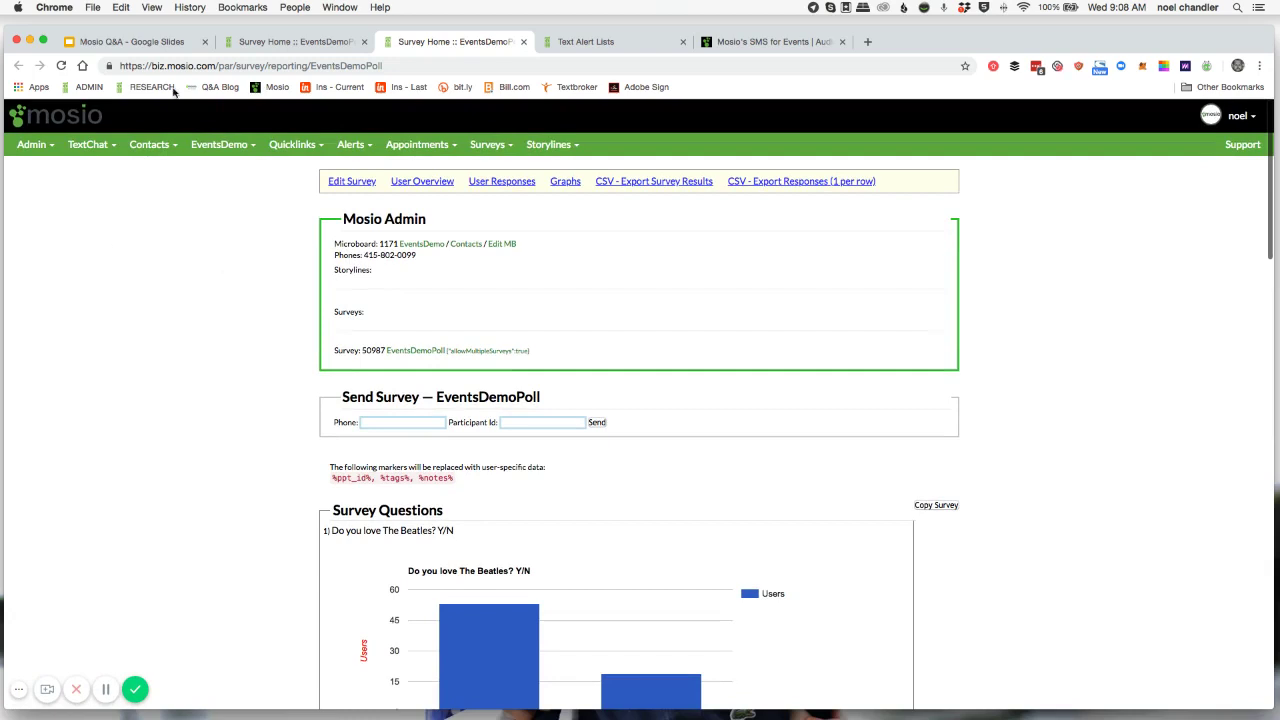
{"action": "left_click", "coordinate": [160, 42]}
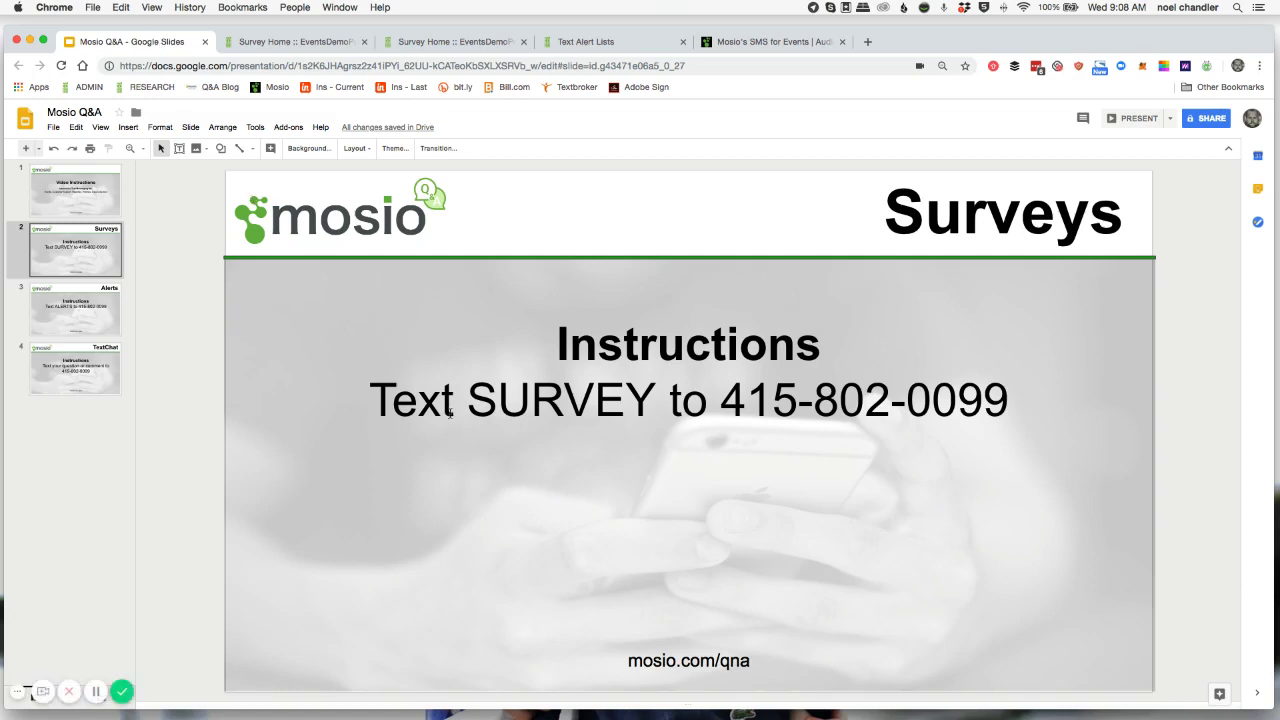